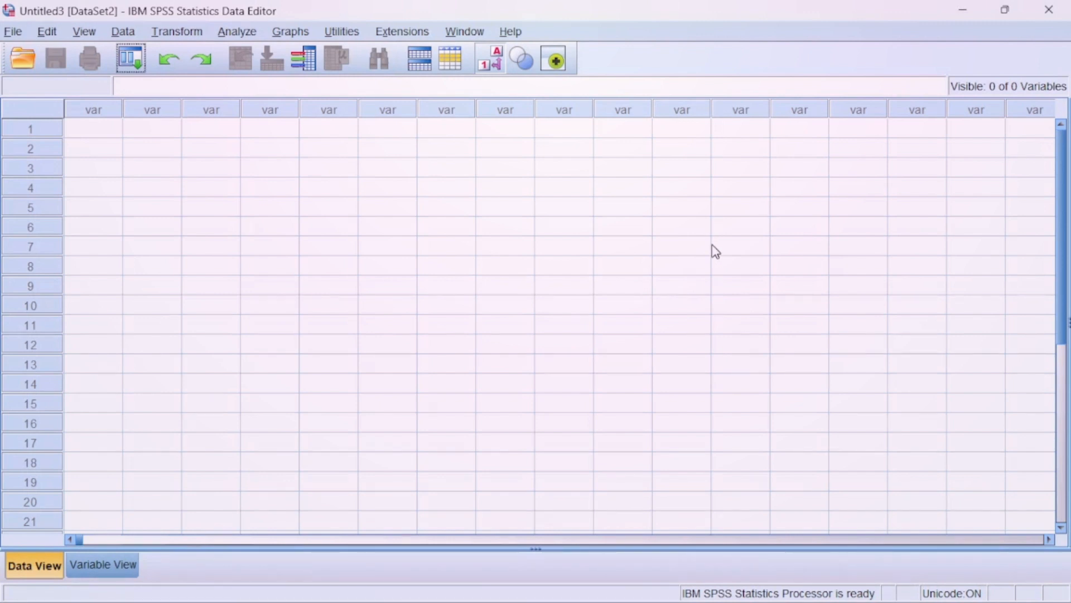
Step: Import Sheet1 of Excel.xlsx from the Youtube files folder, reading variable names from the first row
click(13, 32)
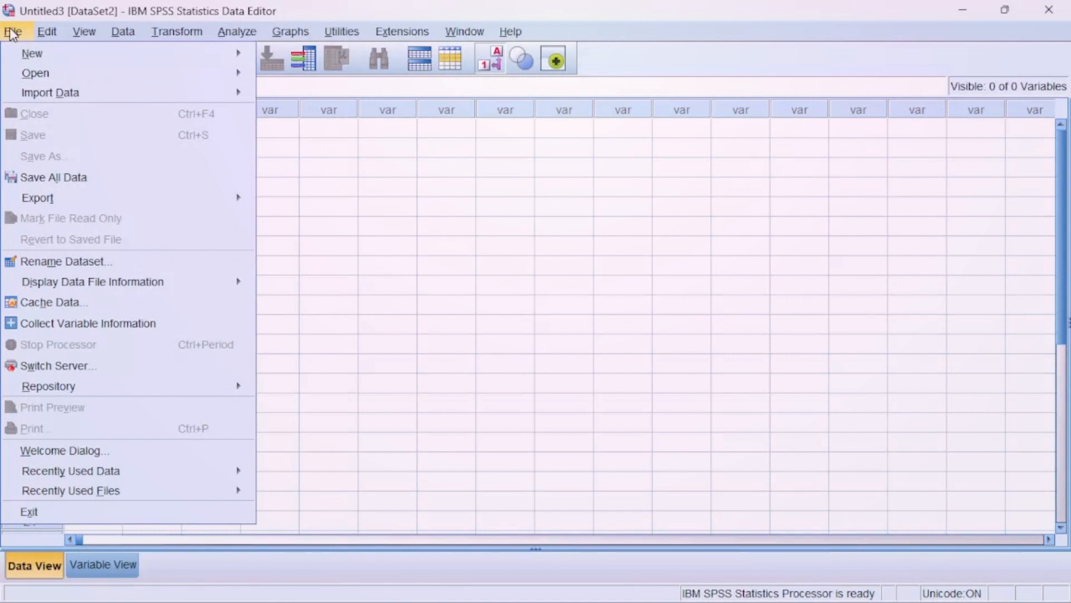
mouse_move(61, 93)
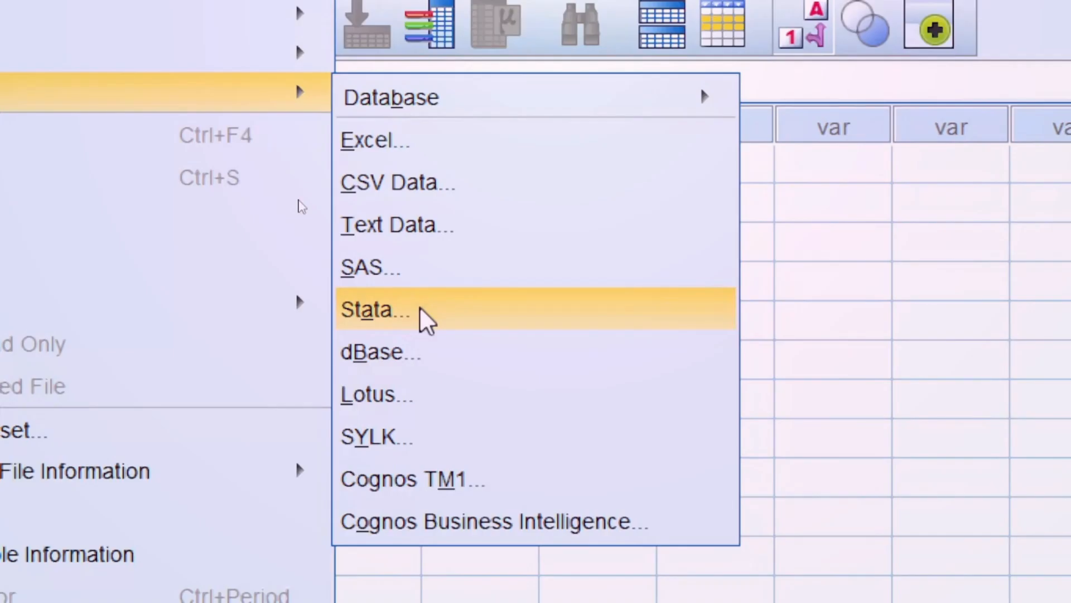
click(439, 139)
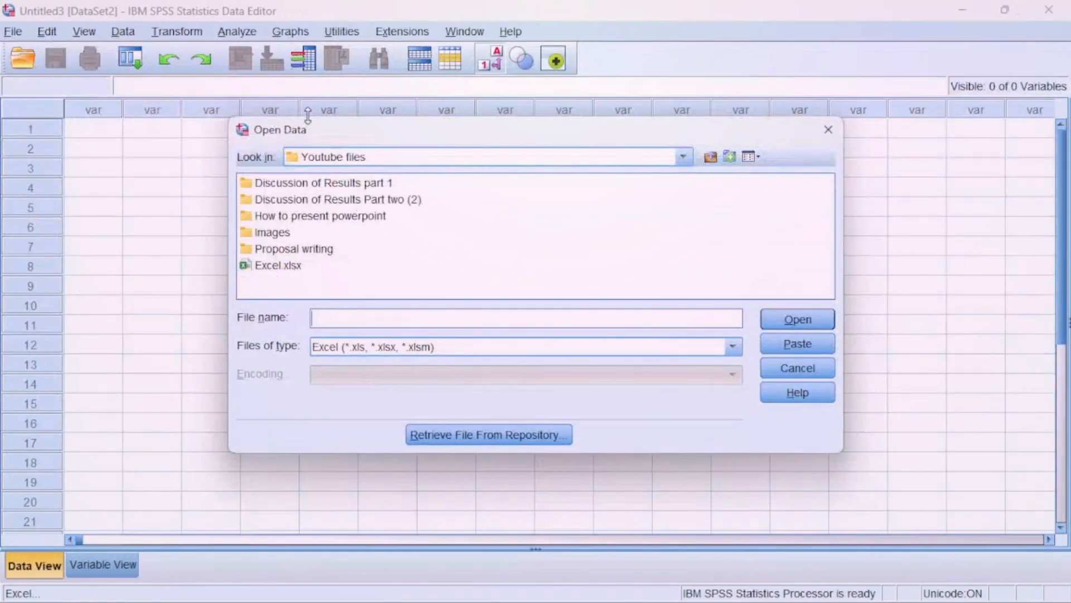
drag(328, 125, 337, 114)
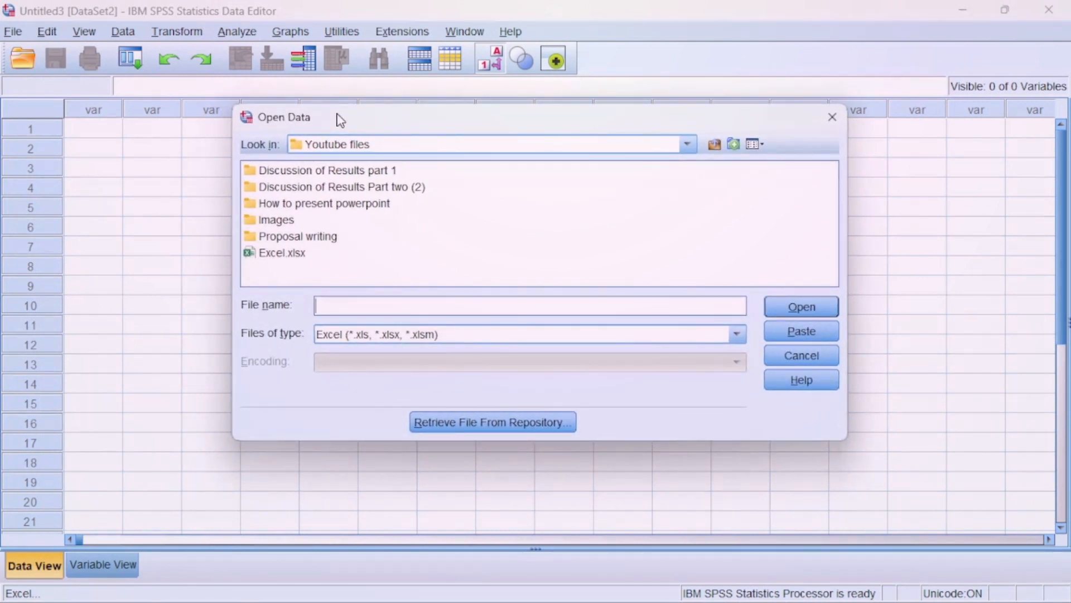
click(301, 254)
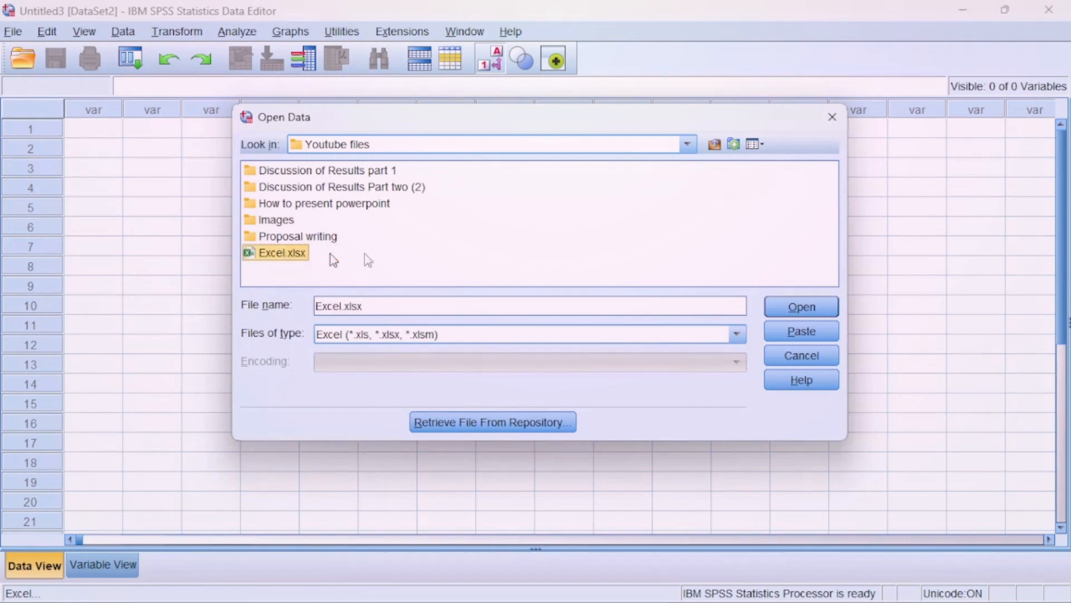
click(781, 306)
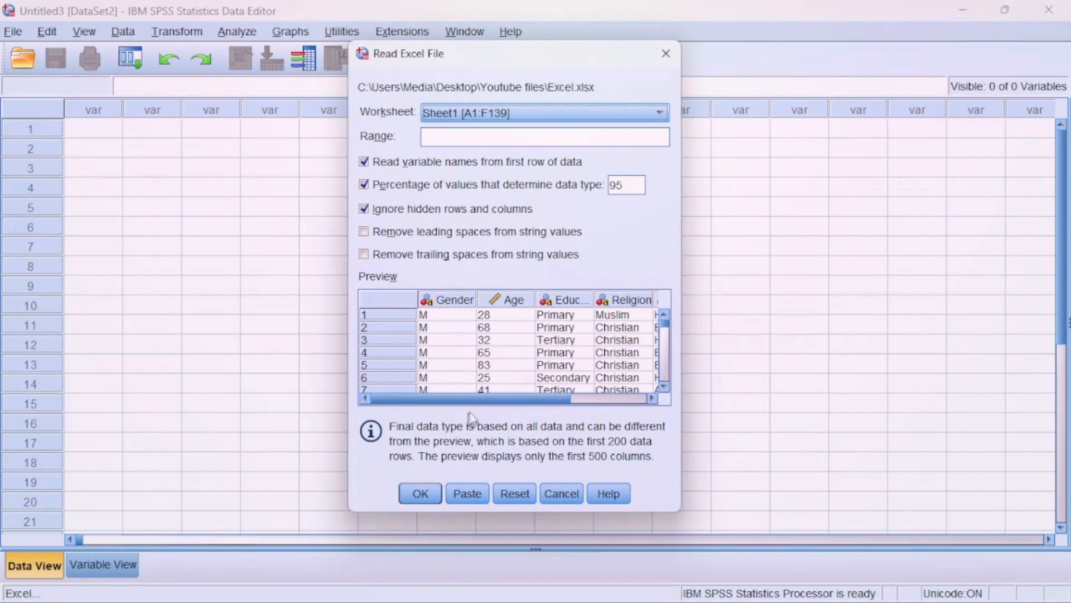
click(423, 495)
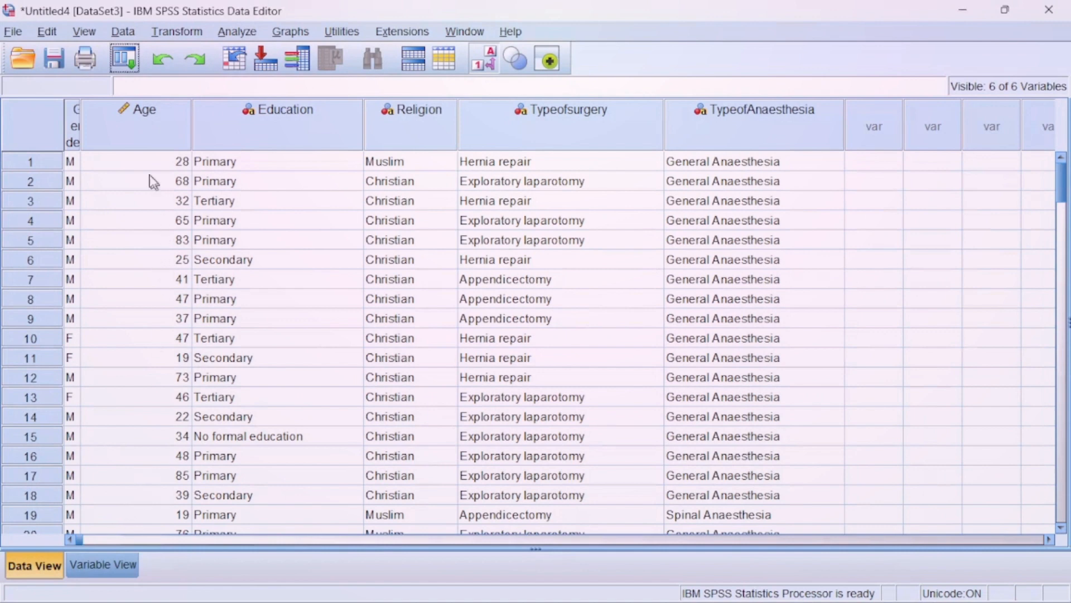
Step: Widen the Gender column to a width of about 9 and set its alignment to Center
drag(81, 133, 149, 134)
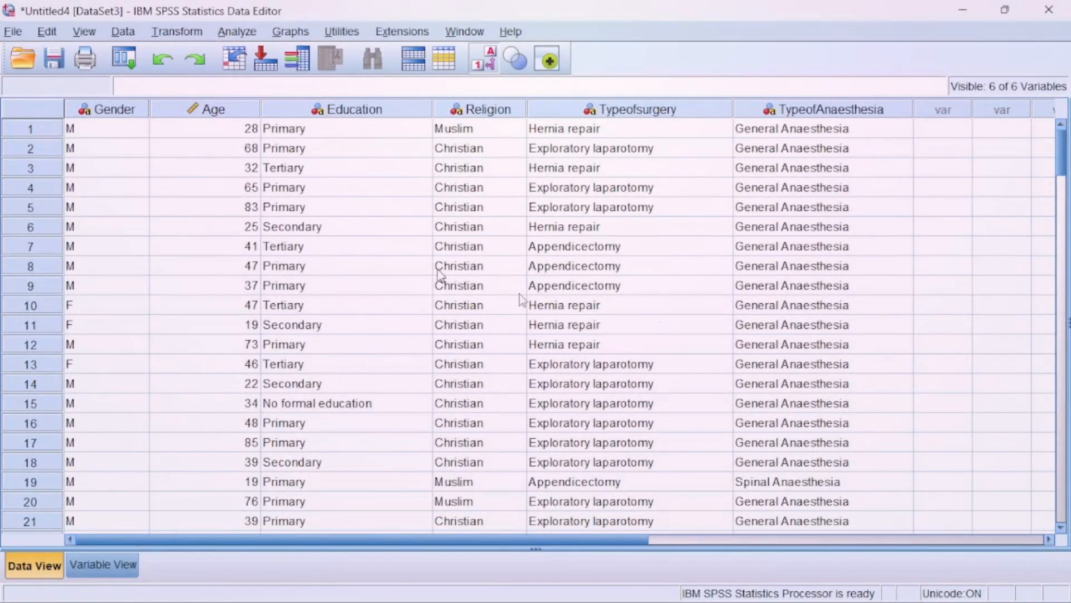
click(124, 572)
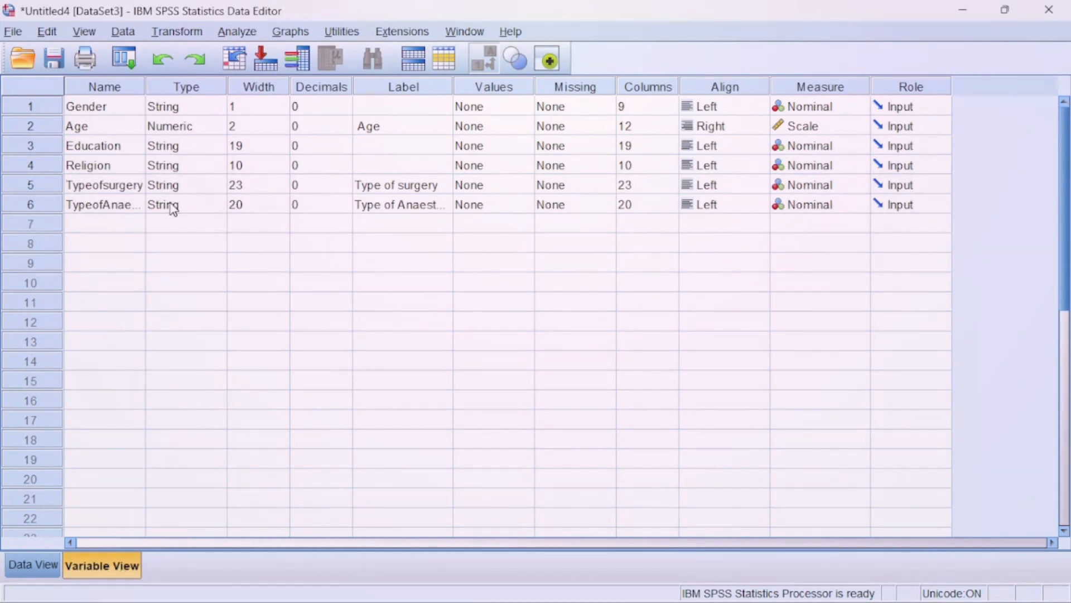
key(ctrl+t)
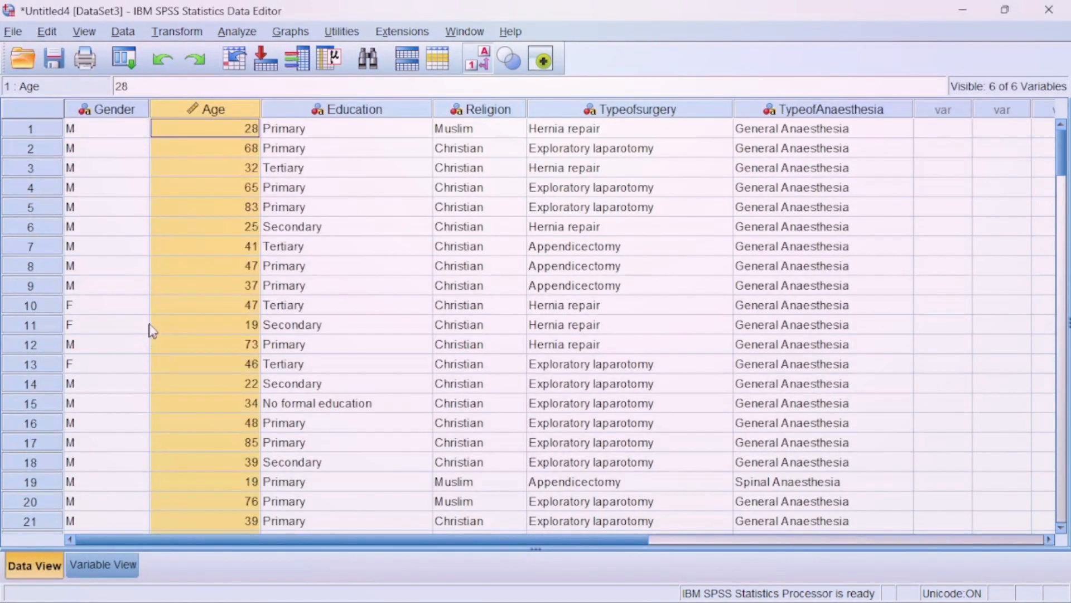
click(114, 111)
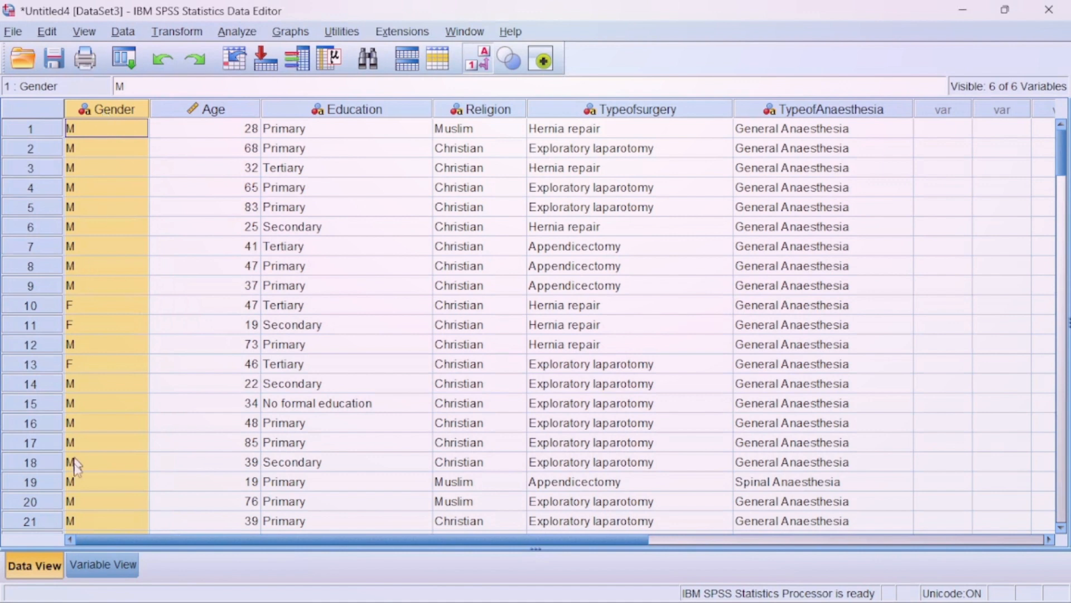
click(104, 565)
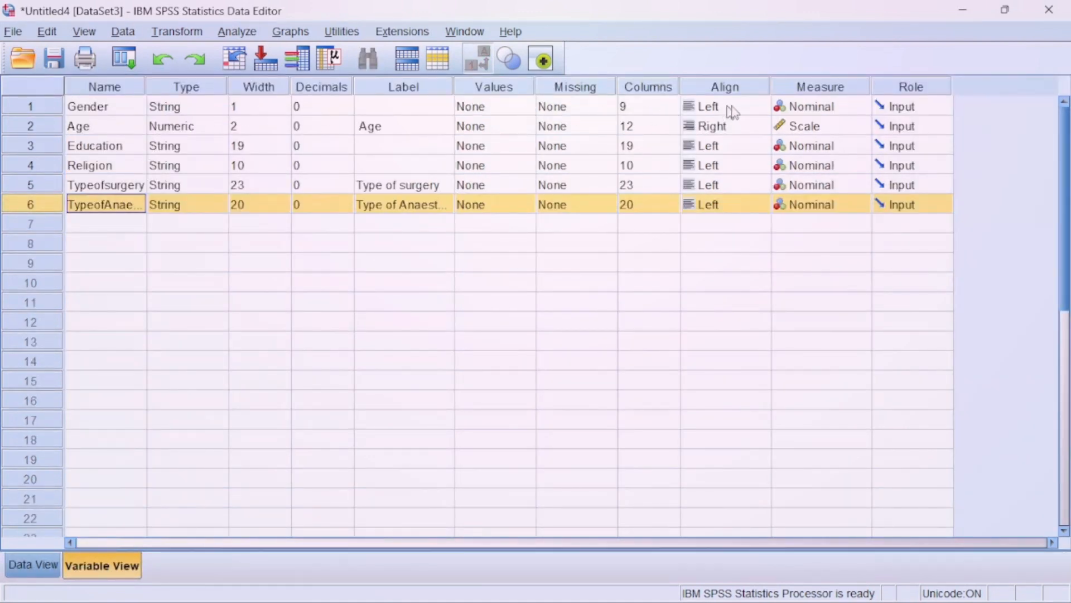
click(767, 111)
click(720, 161)
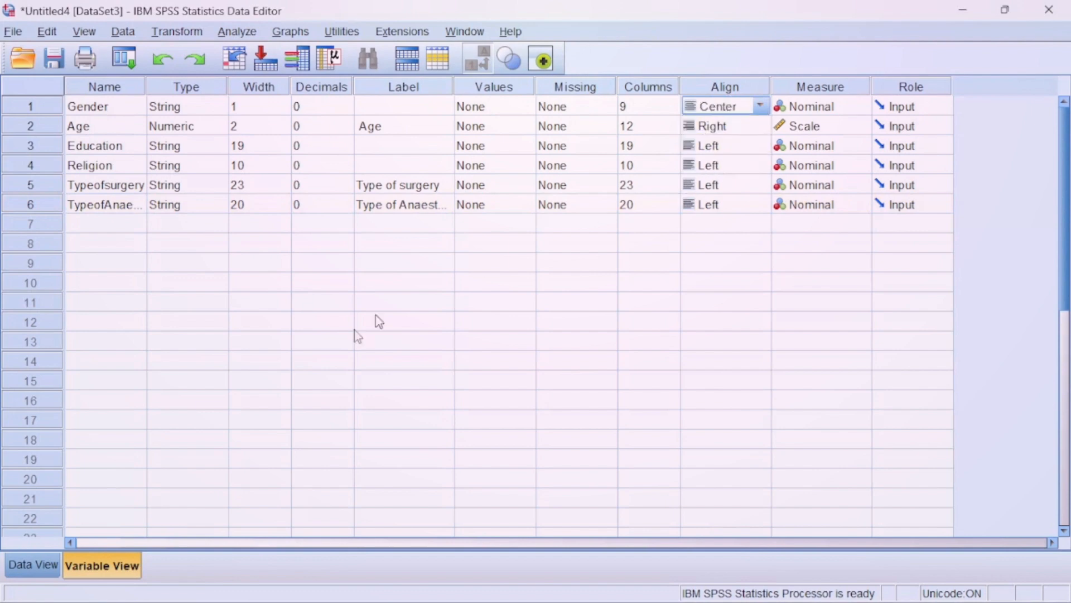
click(33, 565)
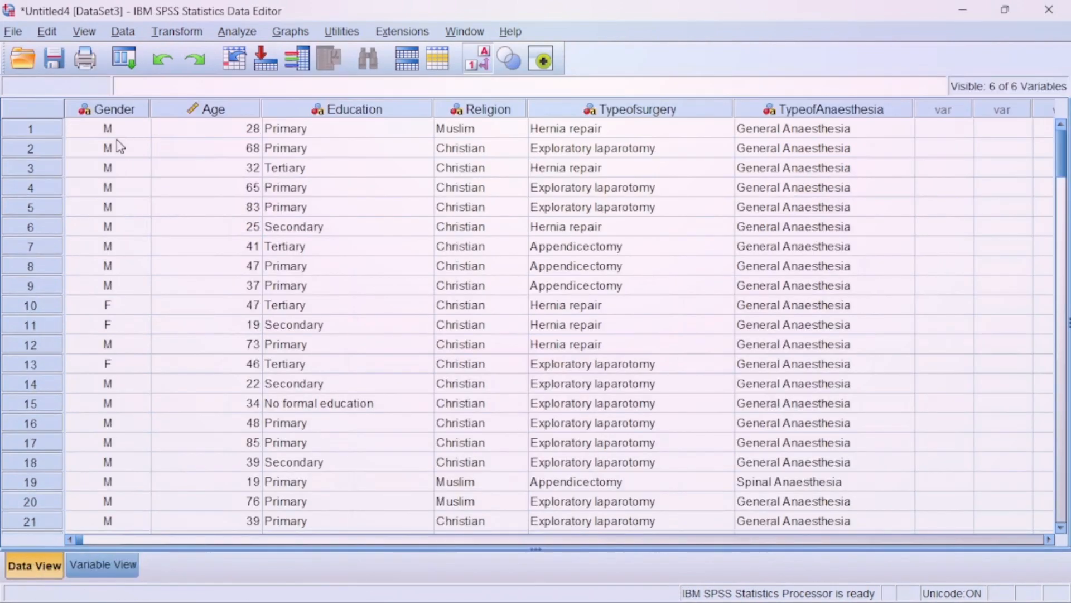
Step: Check the Gender variable's type and measurement level in the variable definitions, and return to the data
click(112, 564)
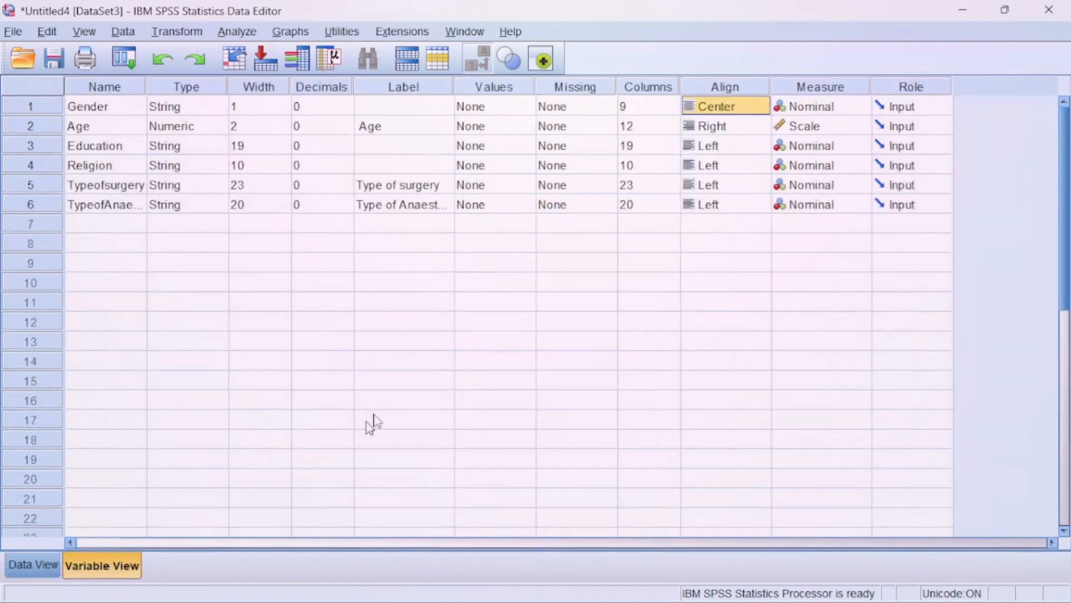
click(815, 108)
click(815, 108)
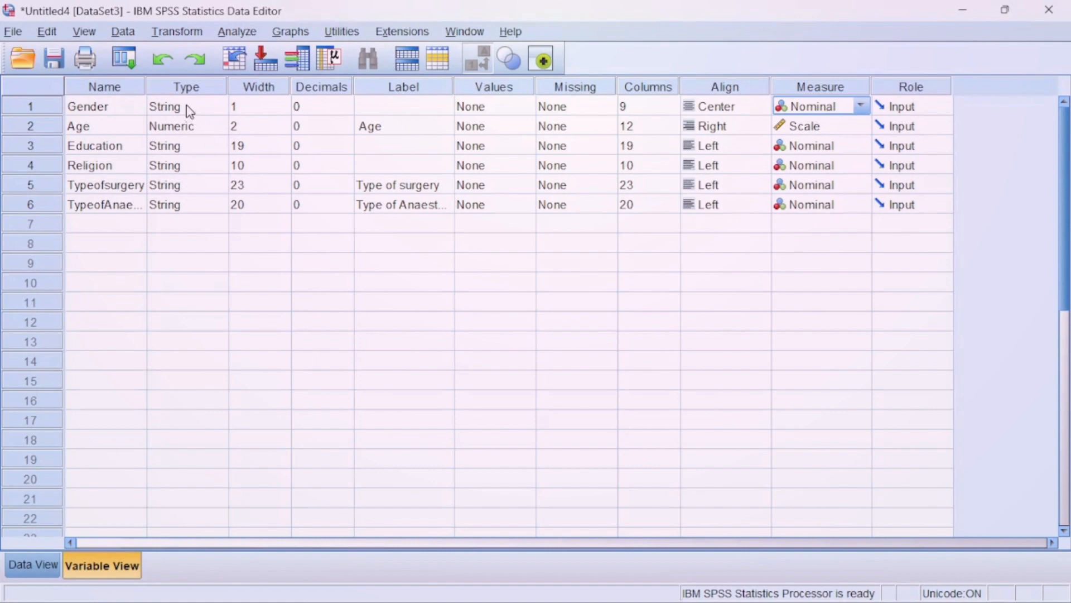
click(20, 565)
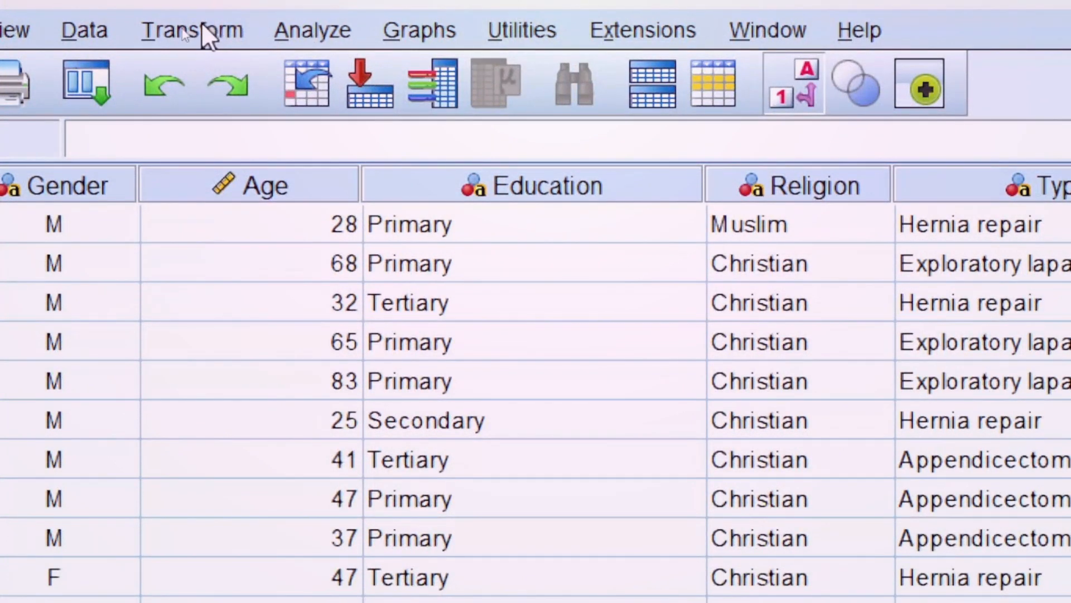
Step: Start Recode into Same Variables and add Gender as the variable to recode
click(202, 27)
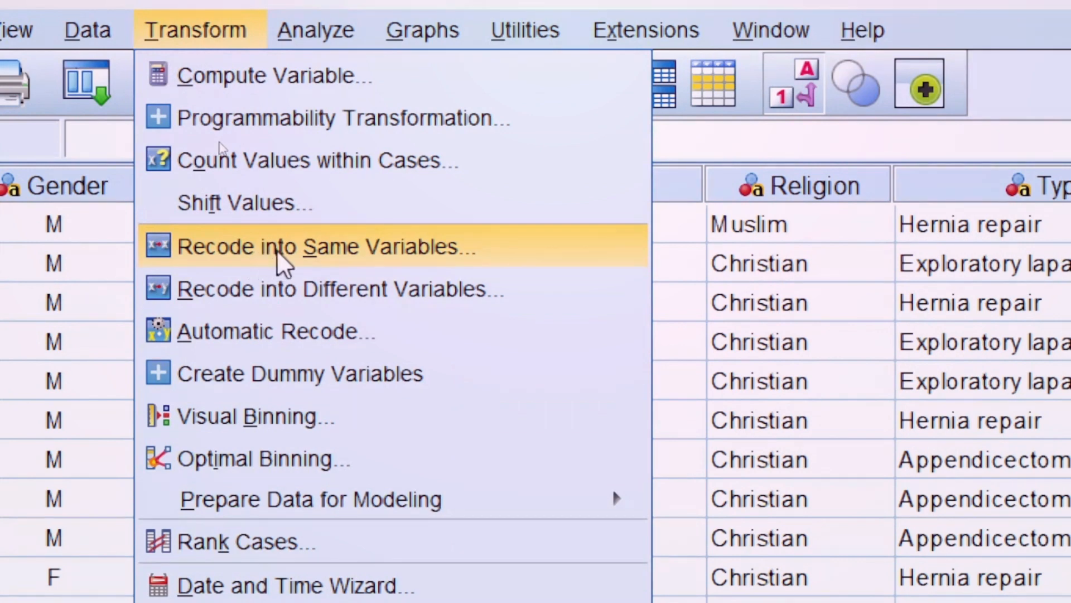
click(363, 248)
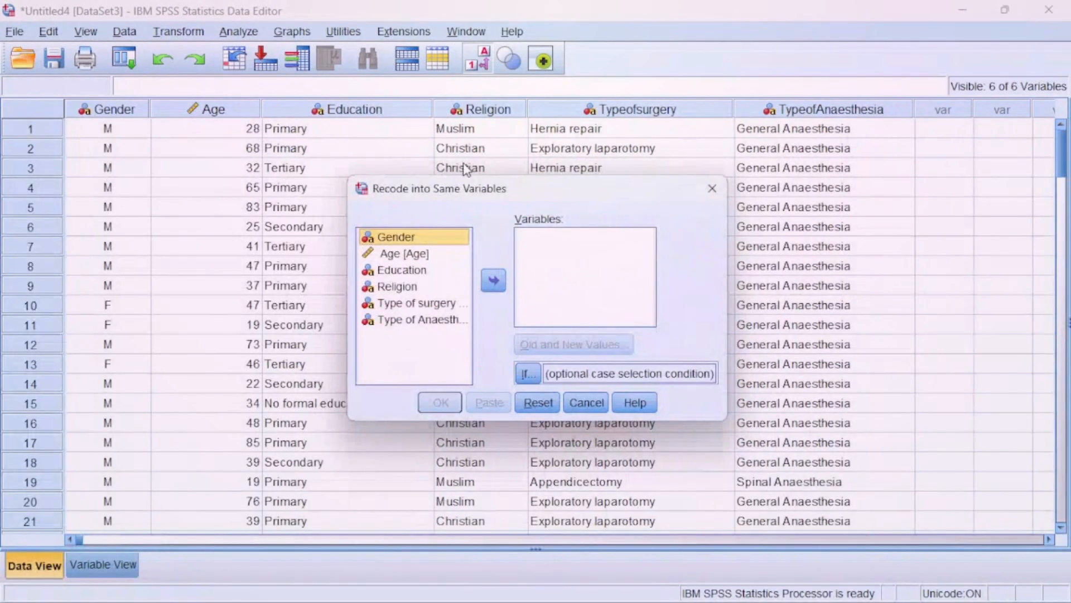
drag(463, 193, 427, 173)
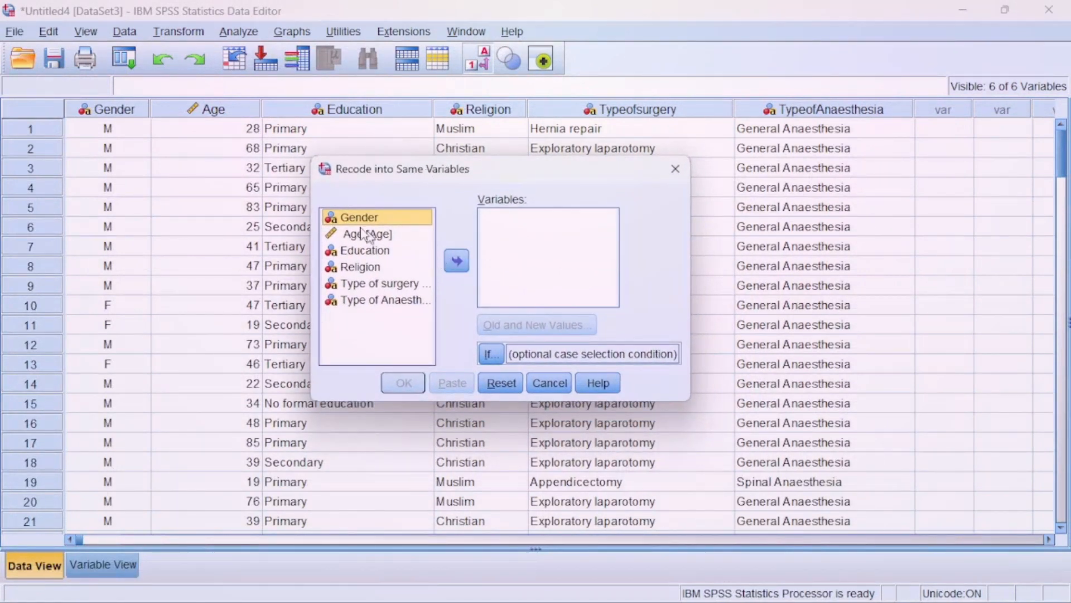
double_click(337, 219)
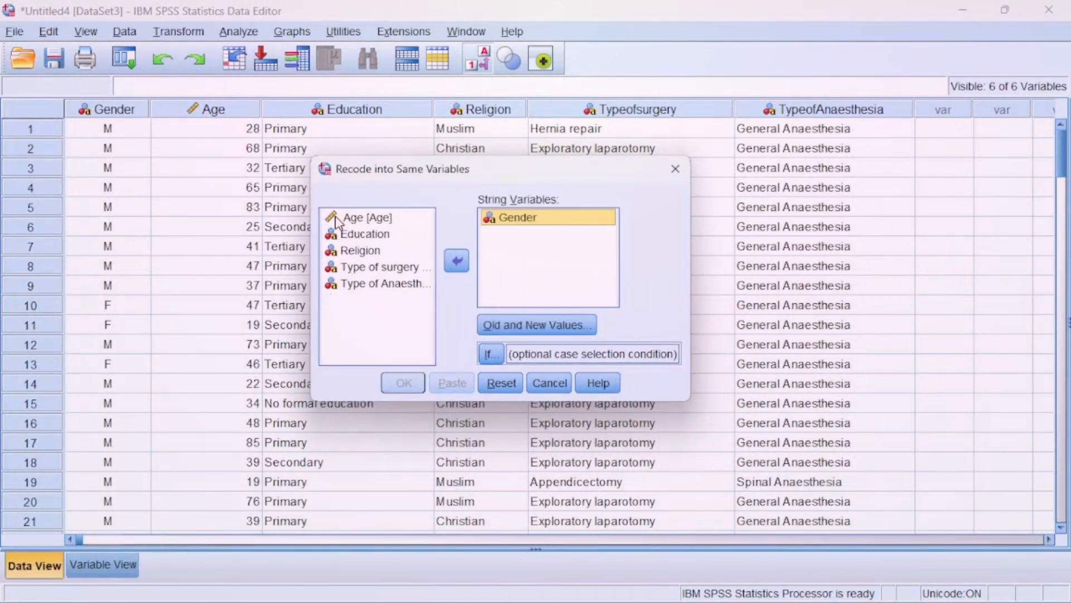
click(459, 265)
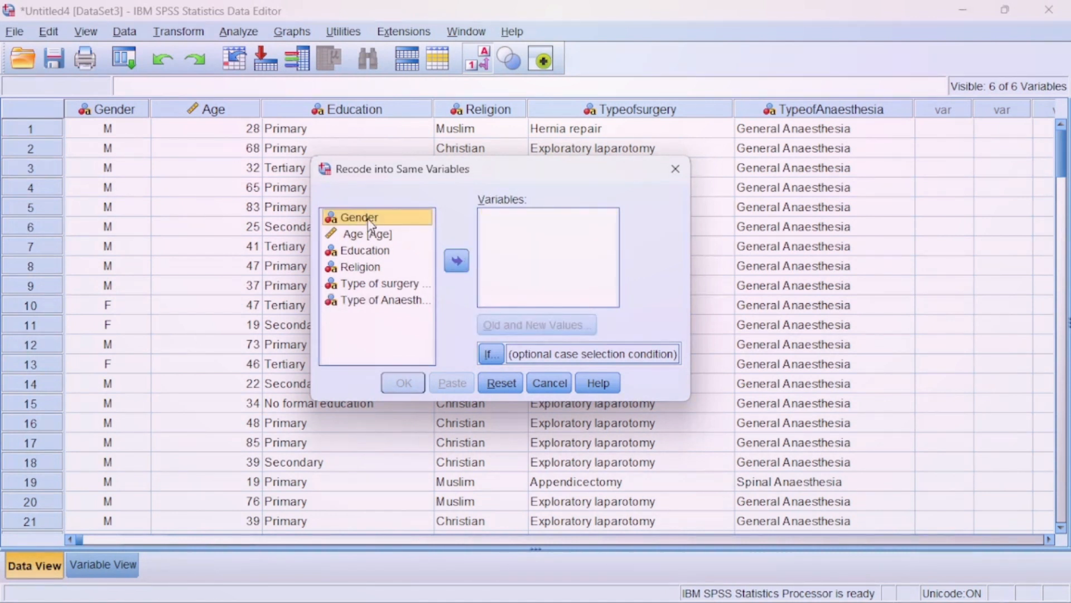
click(457, 260)
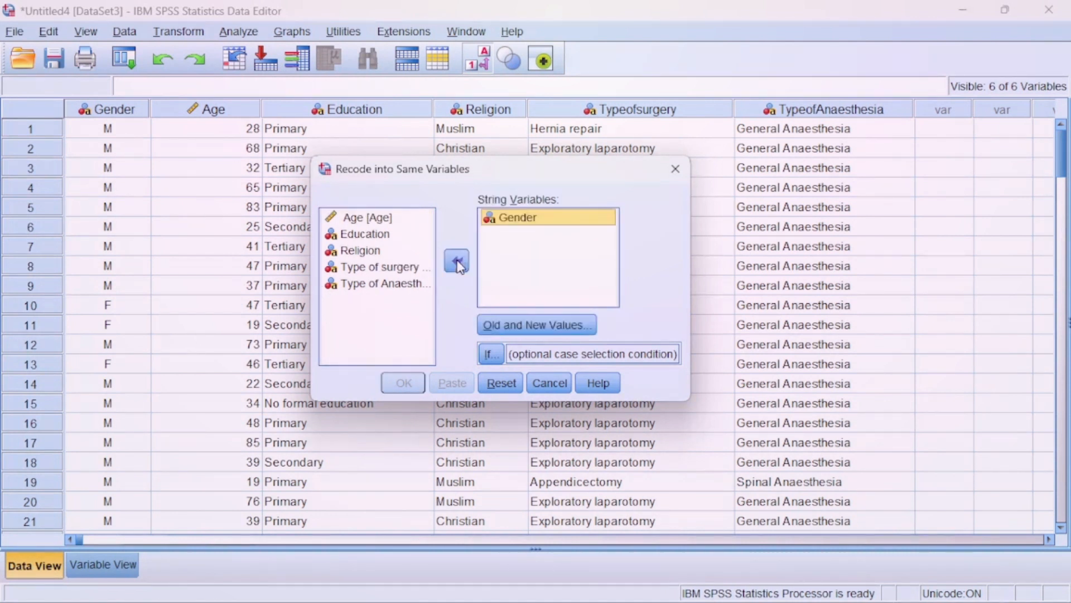
Step: Add a recoding rule for Gender that maps the old value M to the new value 1
click(527, 329)
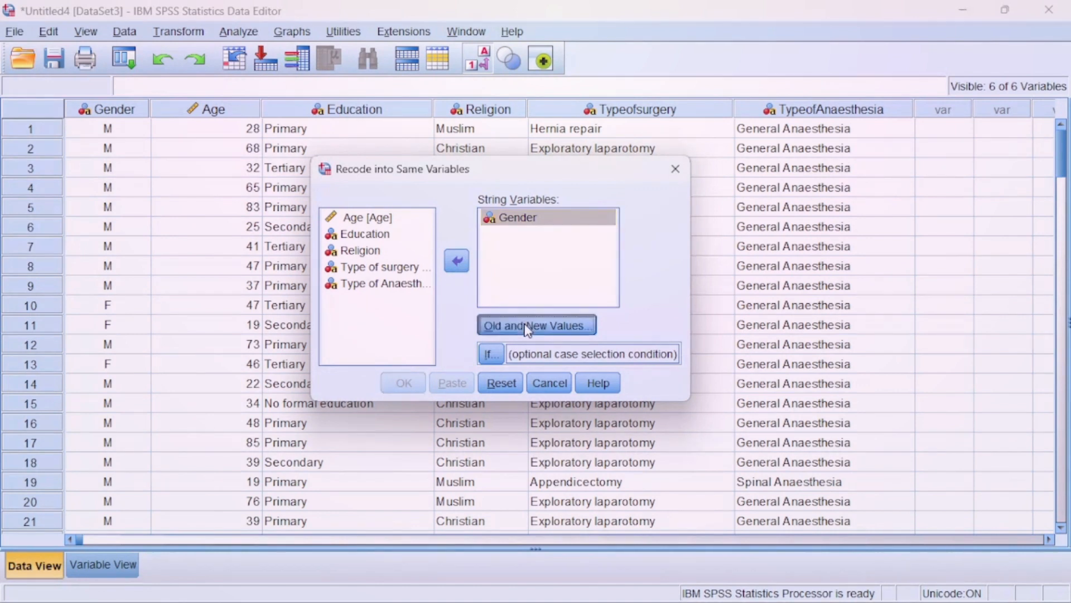
drag(533, 138, 504, 130)
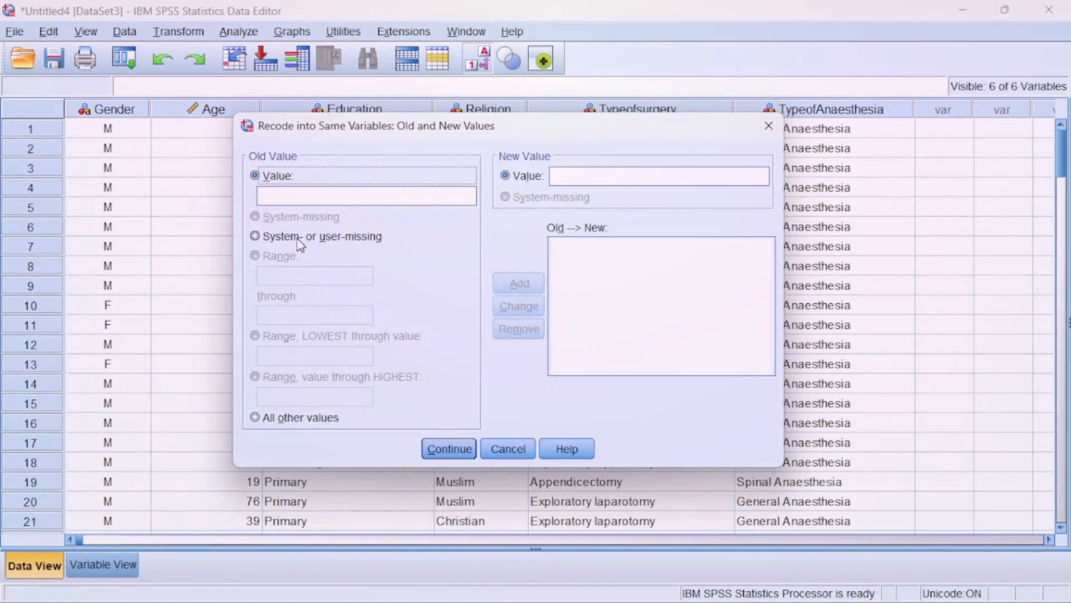
click(292, 196)
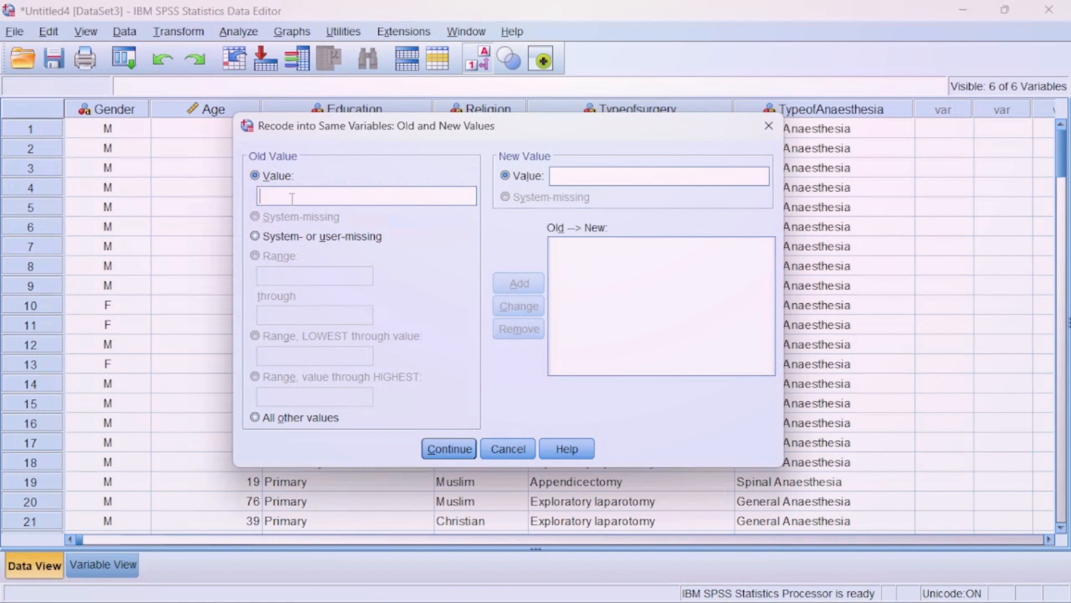
text(M)
click(580, 180)
text(1)
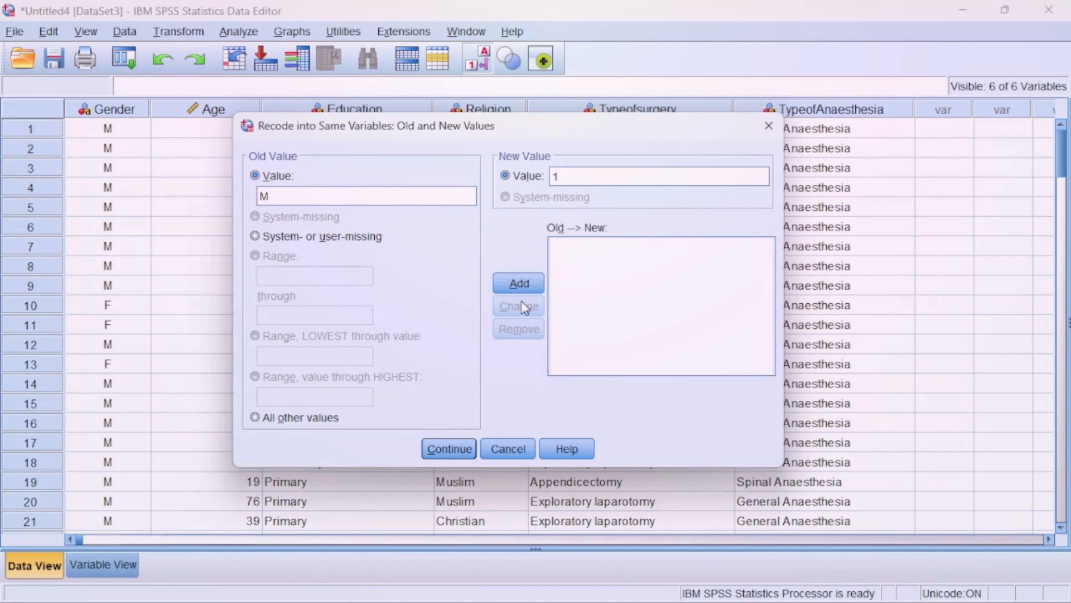
click(518, 284)
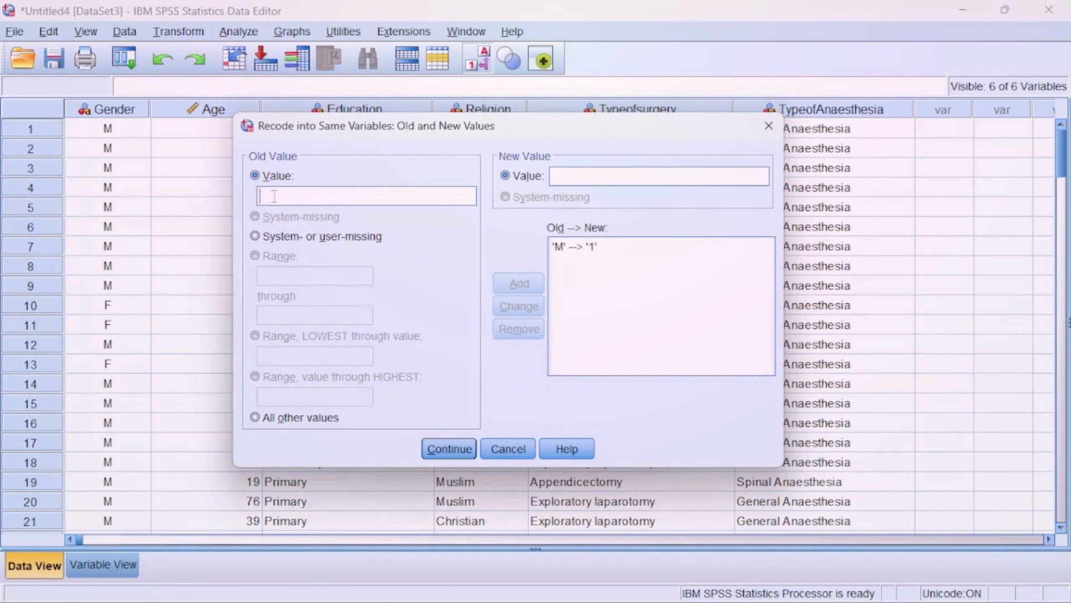
Step: Add a second Gender rule mapping F to 2 and run the recode
text(F)
click(574, 176)
text(2)
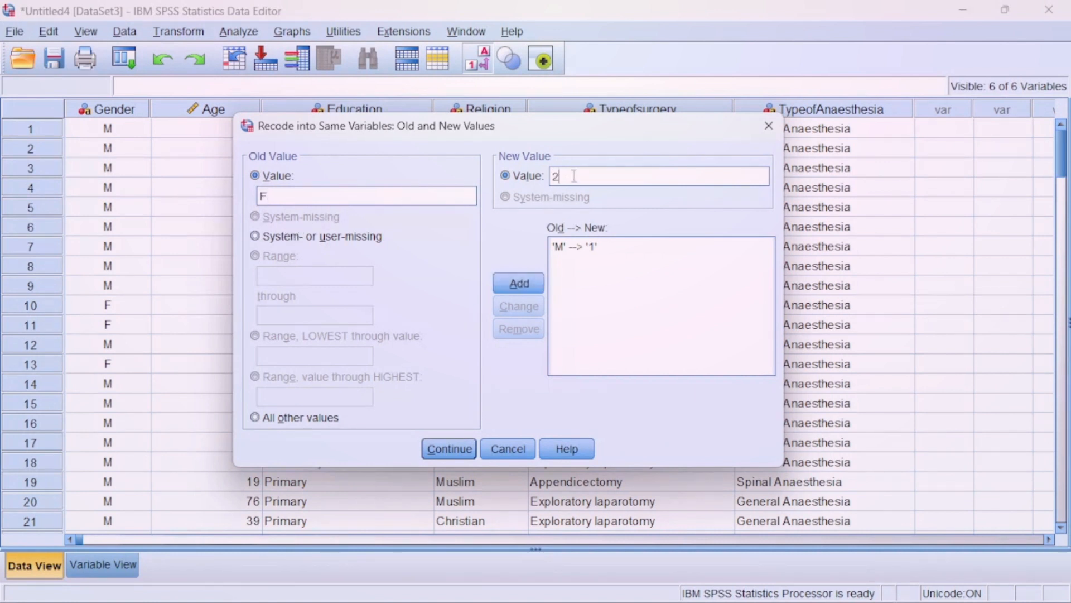
click(530, 289)
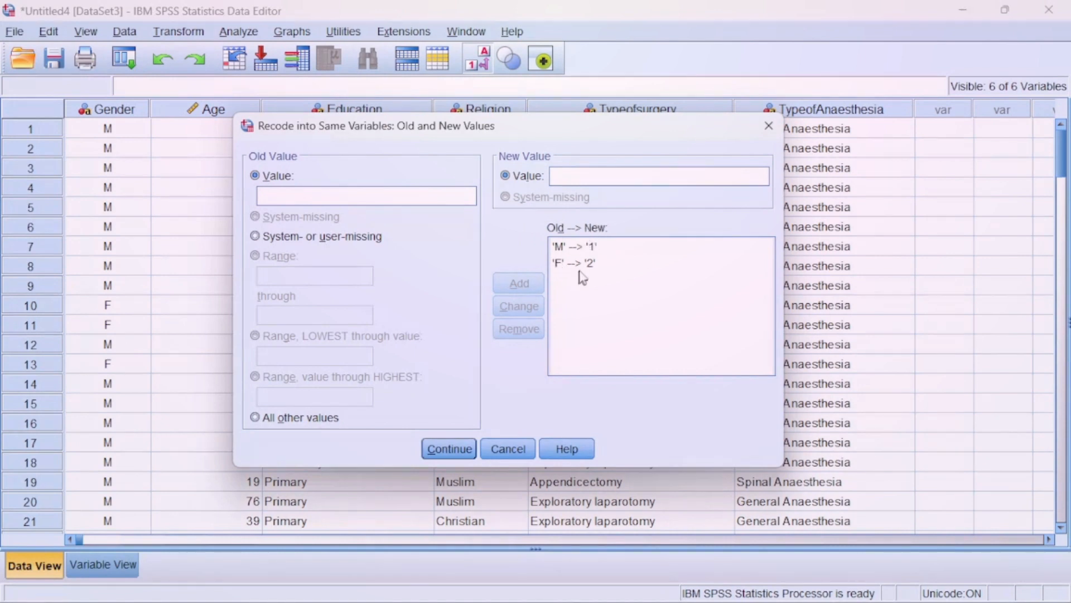
click(474, 446)
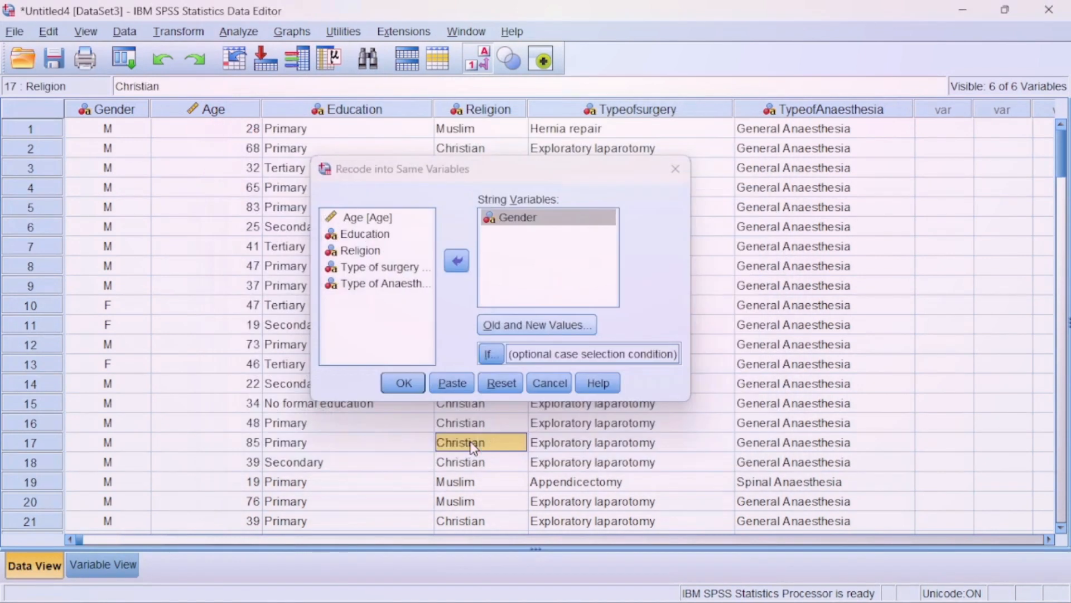
click(404, 383)
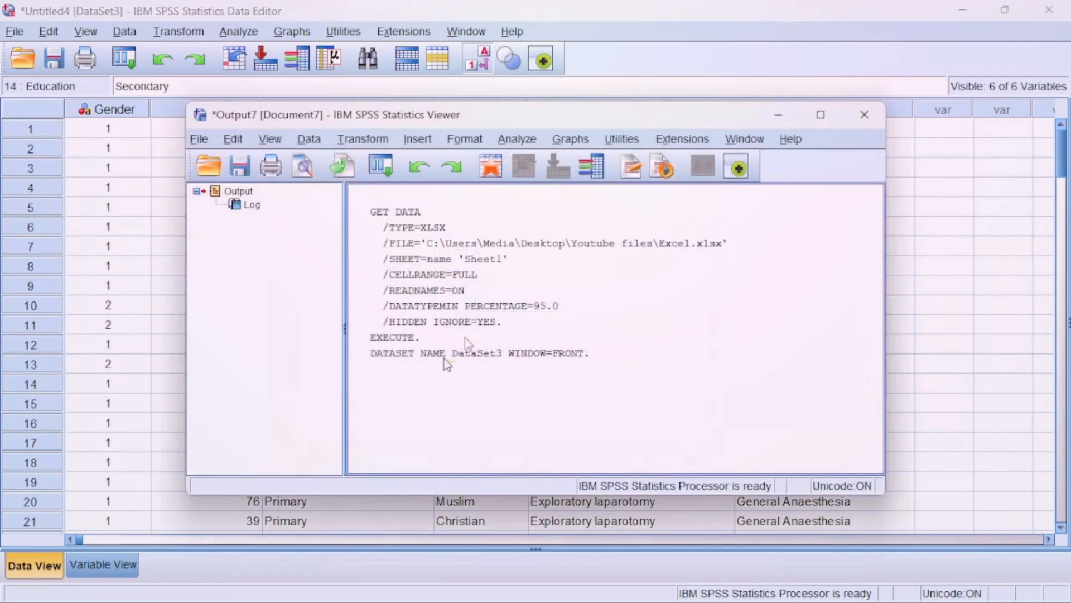
Step: Close the output viewer window without saving its contents
click(684, 139)
click(864, 114)
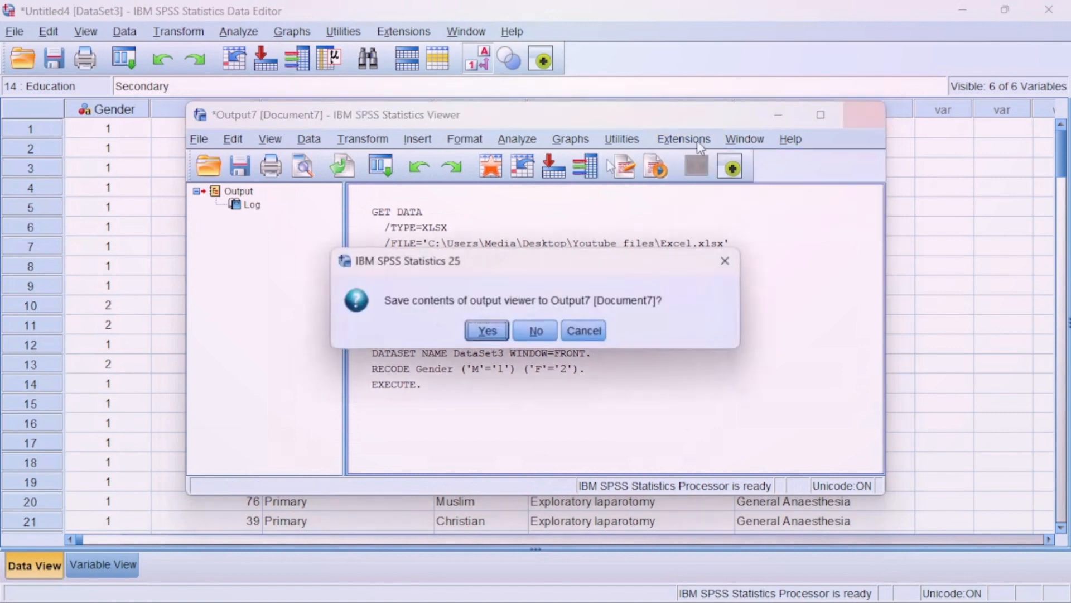
click(536, 331)
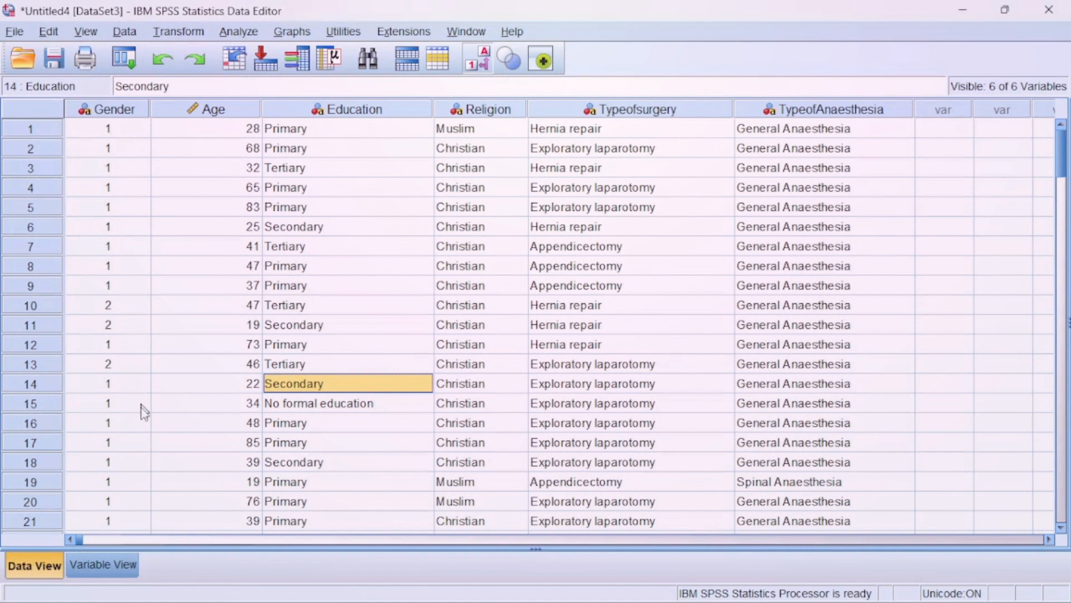
Step: Open the value labels of the Gender variable and add the label Female for value 1
click(110, 562)
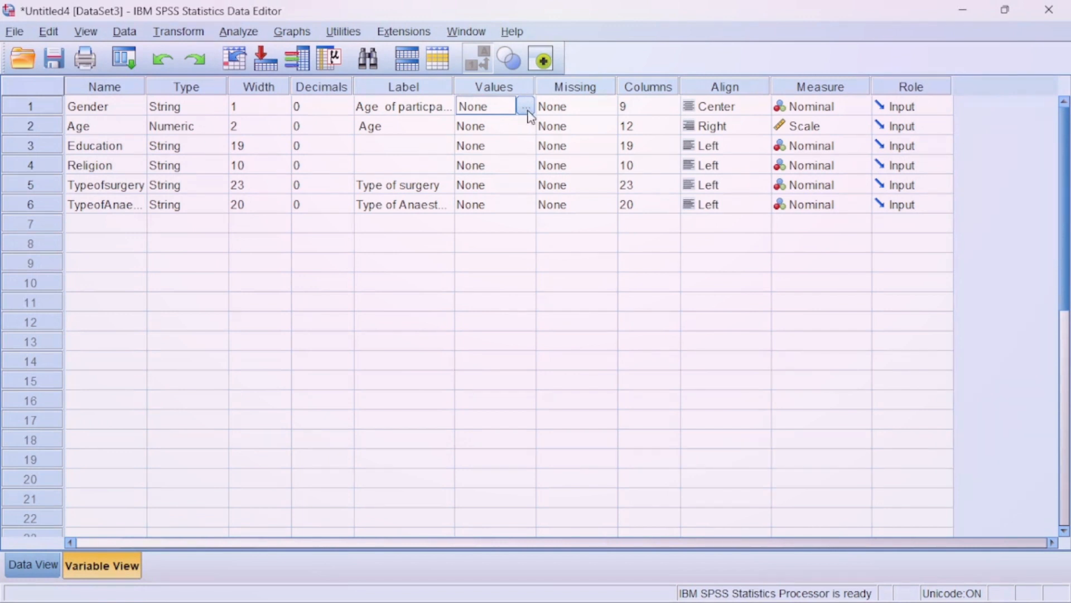
click(527, 110)
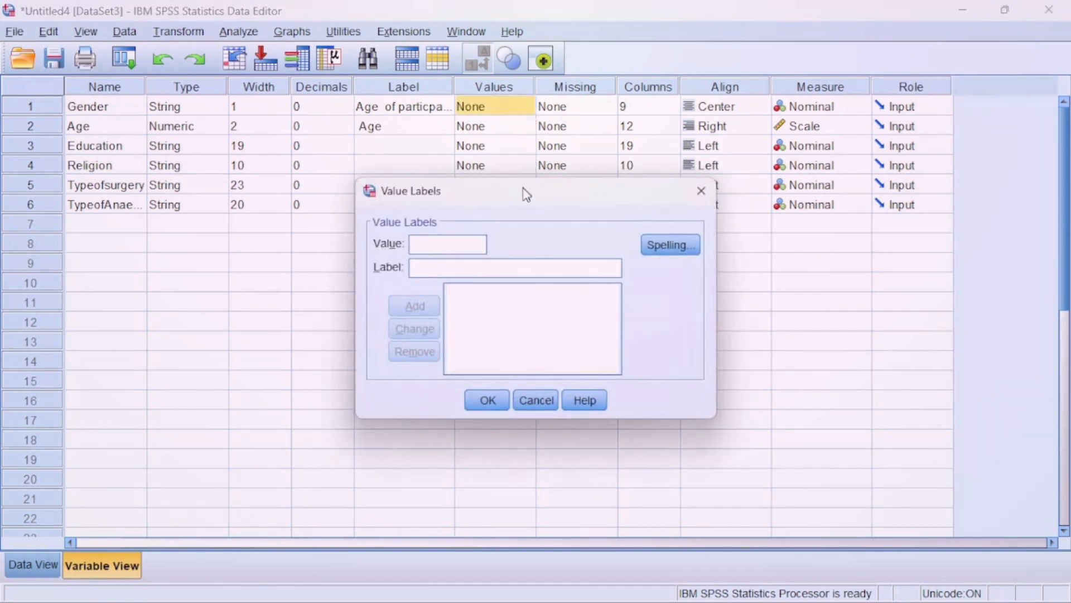
drag(519, 191, 517, 135)
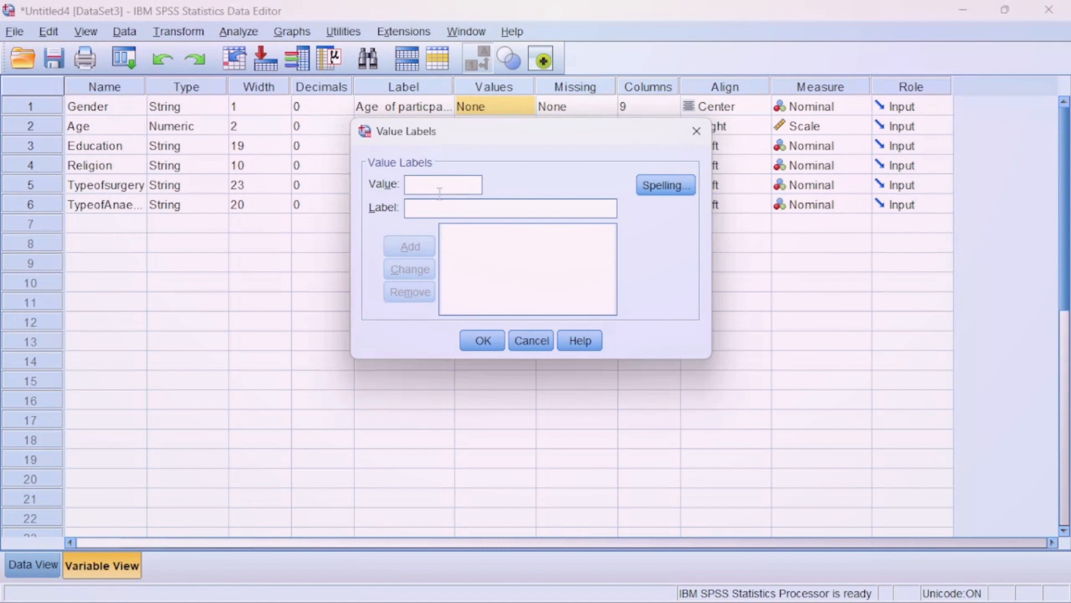
text(1)
click(448, 208)
text(Female)
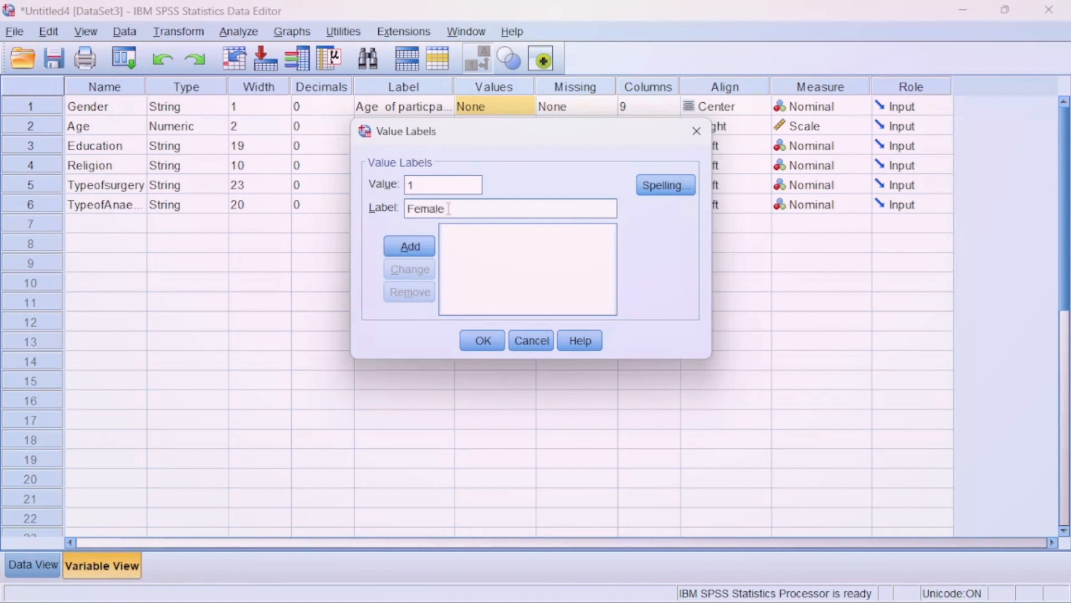
click(422, 250)
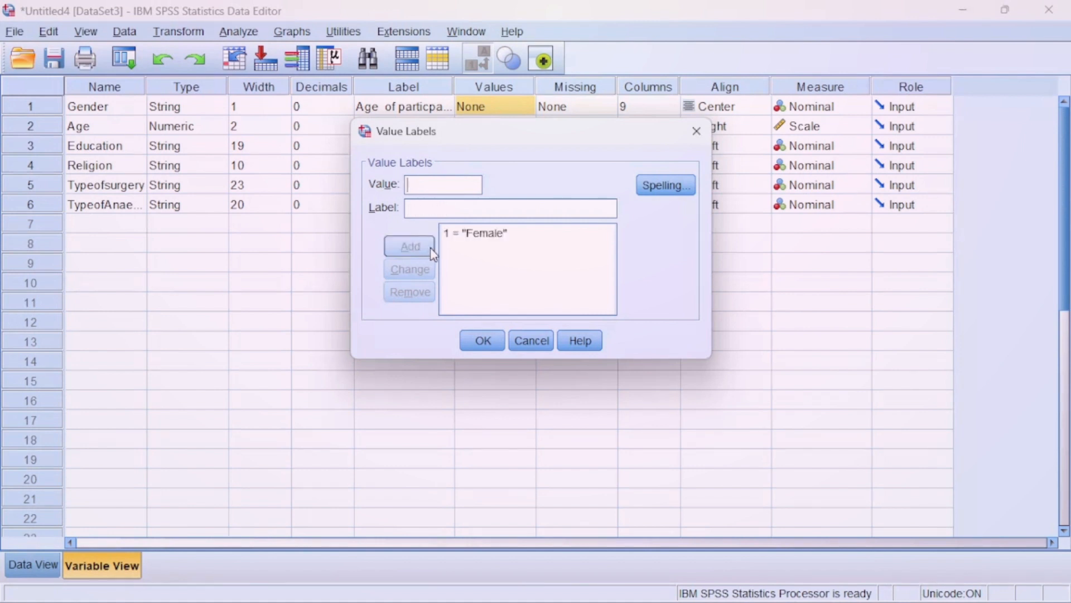
Step: Add the Gender value label Male for value 2 and apply the value labels
text(2 = "M)
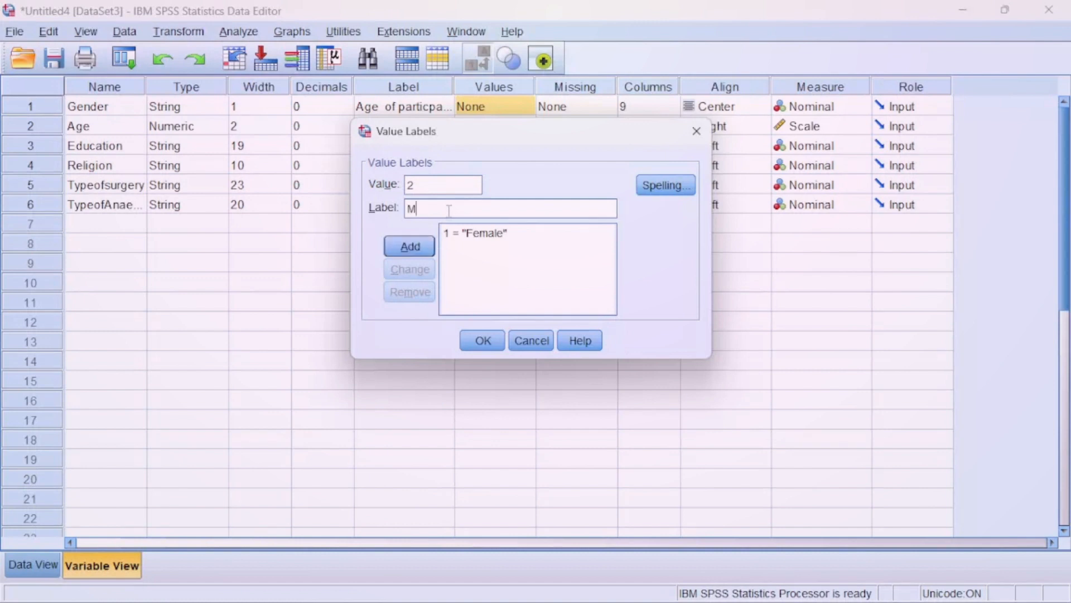
text(ale)
click(429, 247)
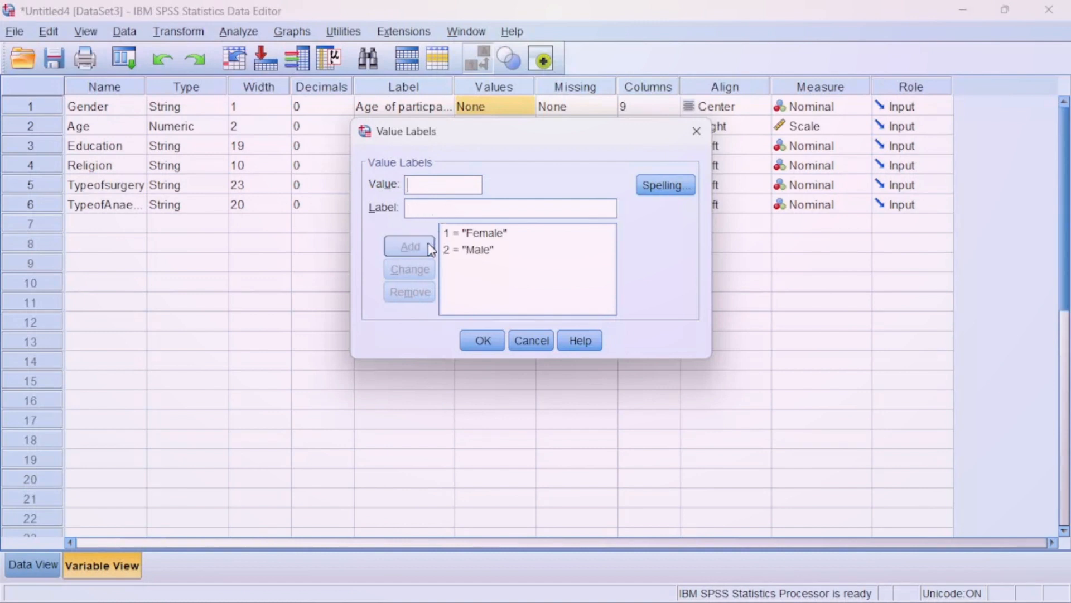
click(483, 342)
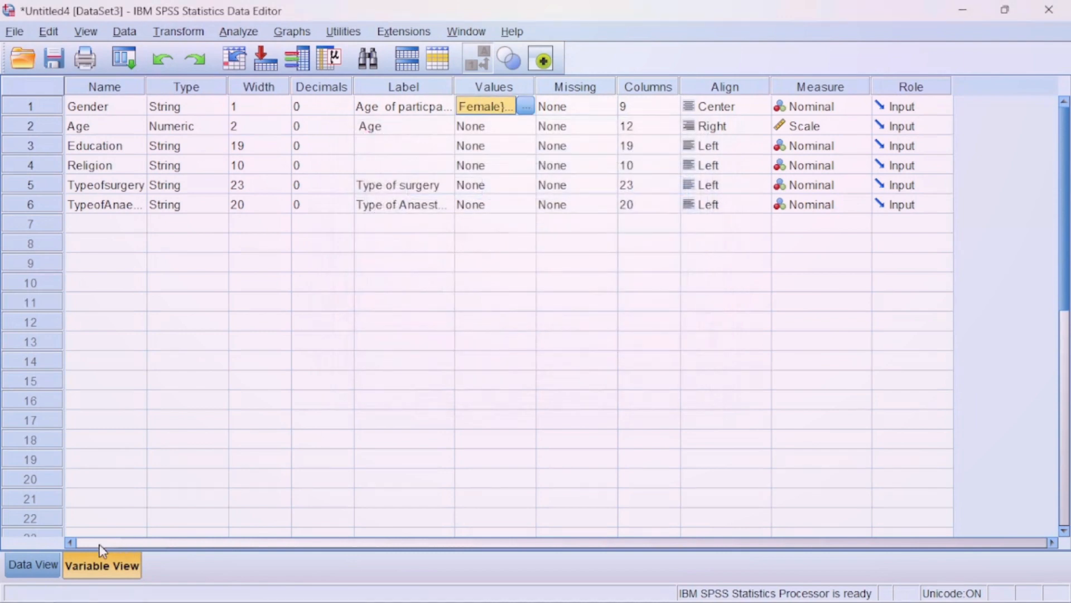
Step: Return to the data, select the Gender column and switch its display from value labels to the numeric codes
click(51, 567)
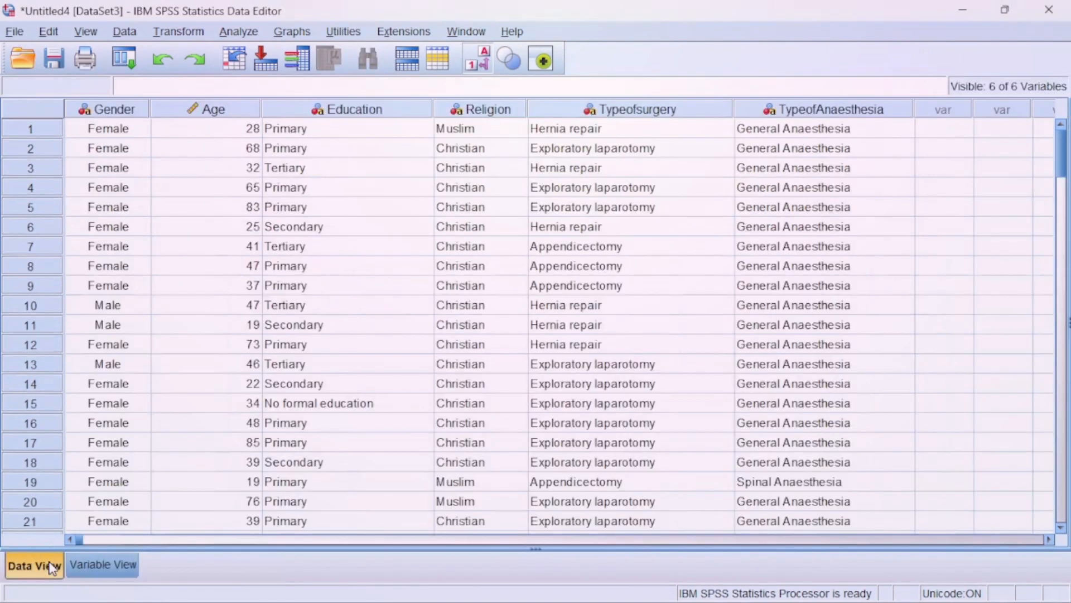
click(129, 114)
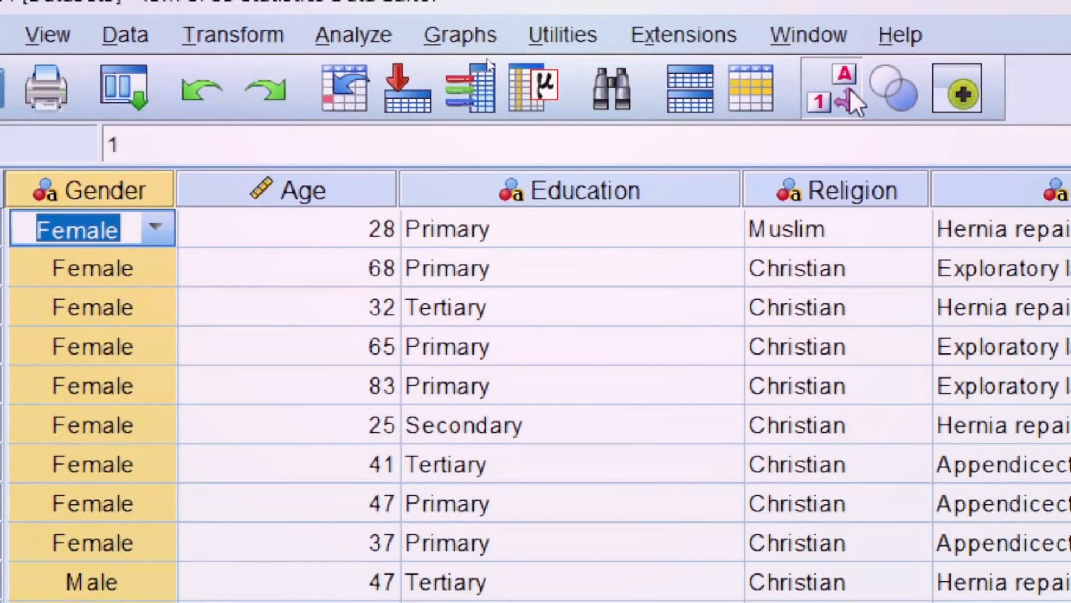
click(849, 63)
click(854, 100)
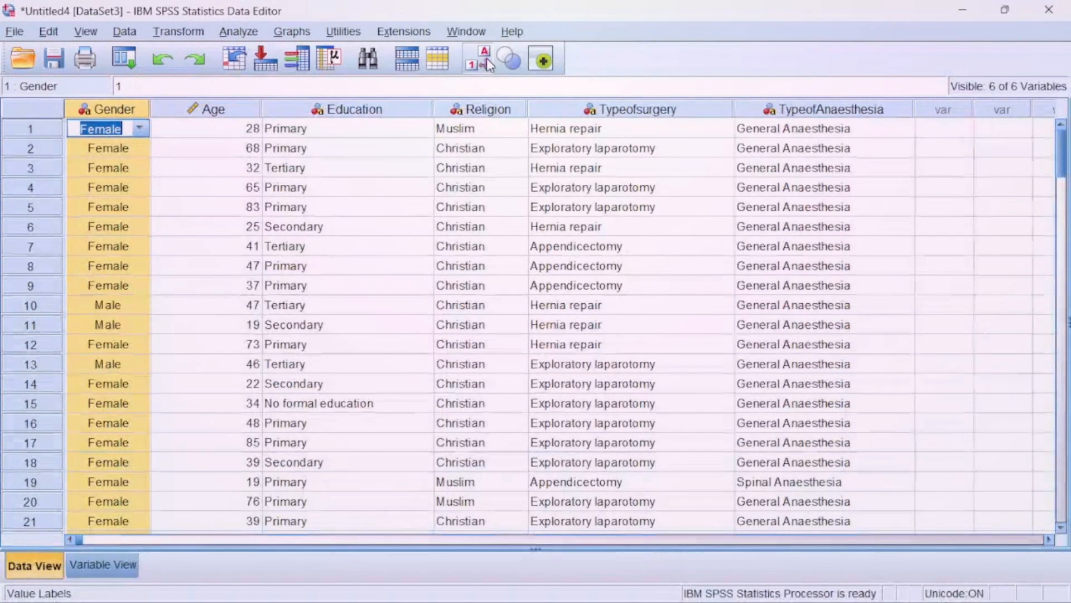
click(487, 59)
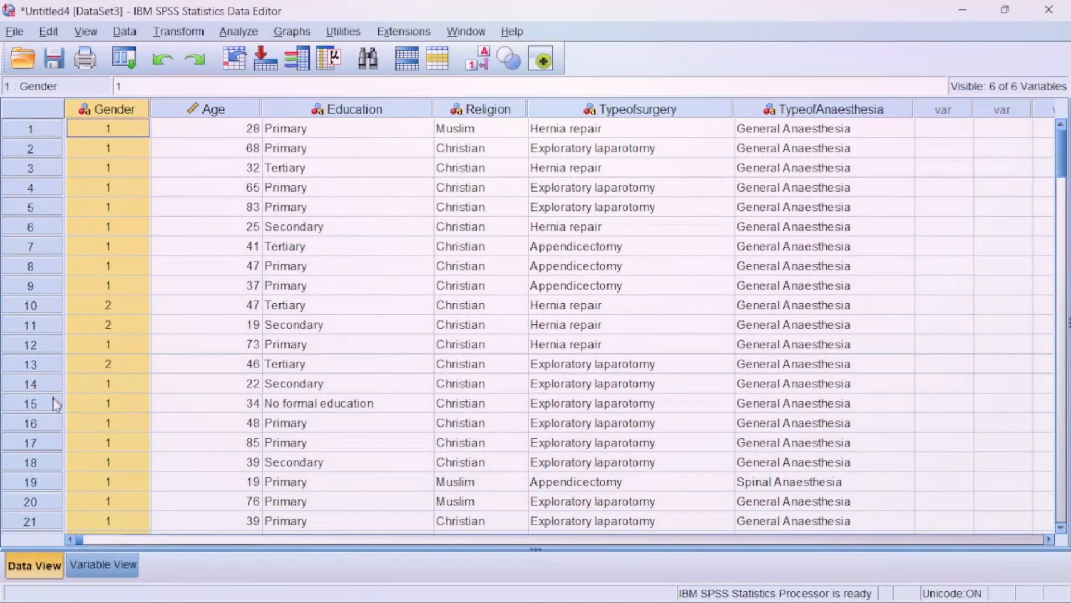
Step: Change the Gender variable's type to Numeric and accept discarding incompatible value labels or missing value specifications
click(99, 565)
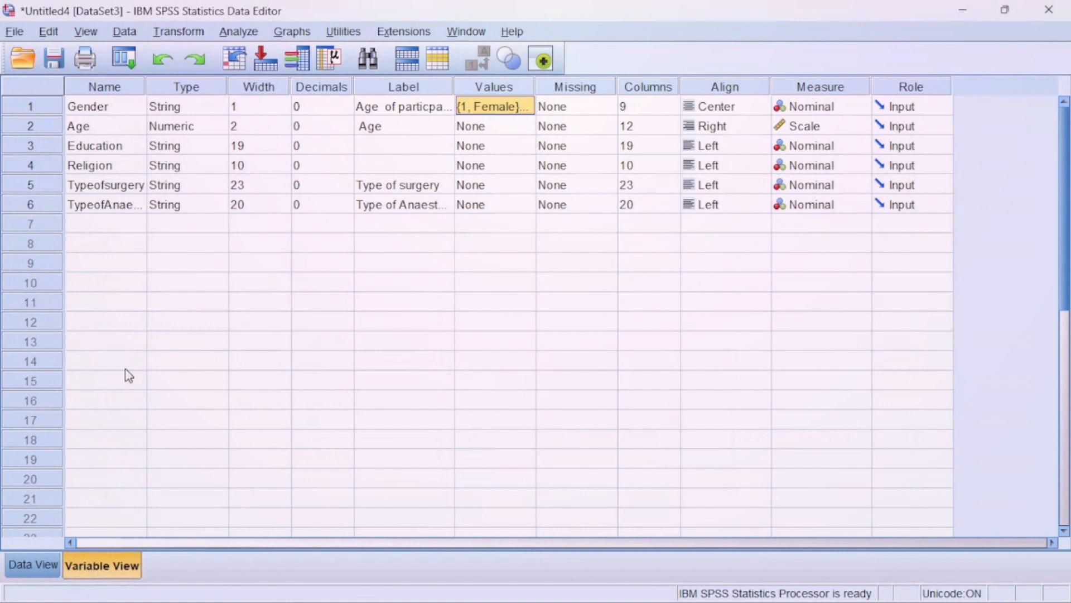
double_click(215, 106)
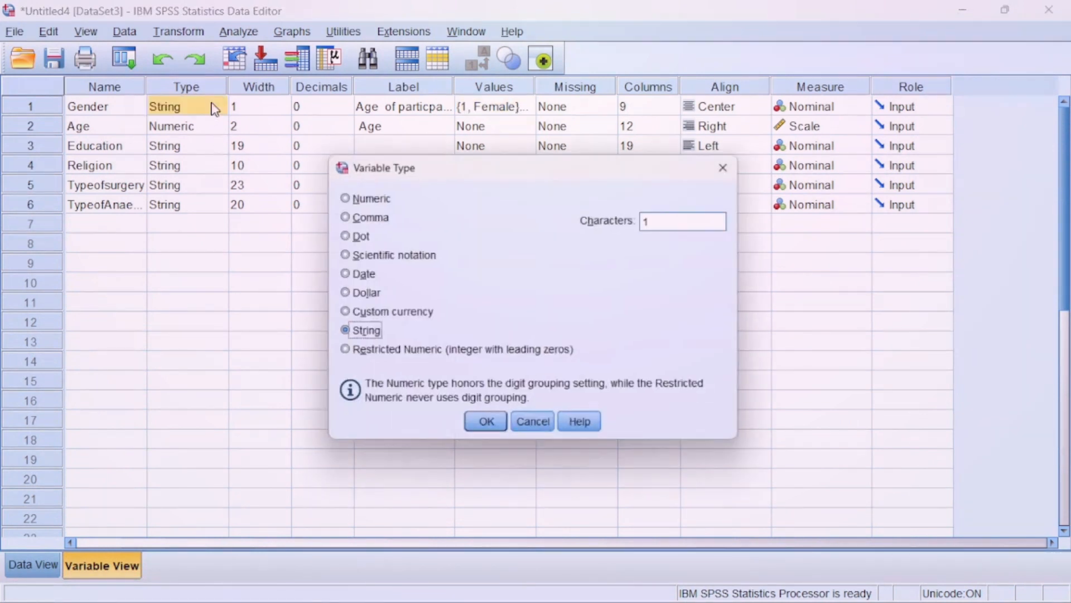
click(358, 195)
click(493, 431)
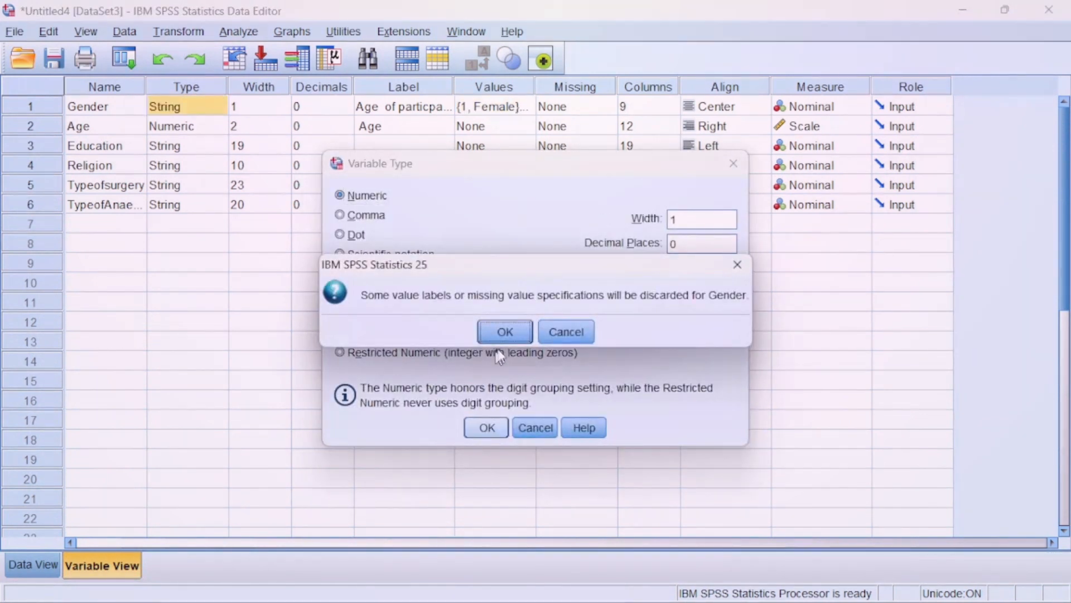
click(505, 333)
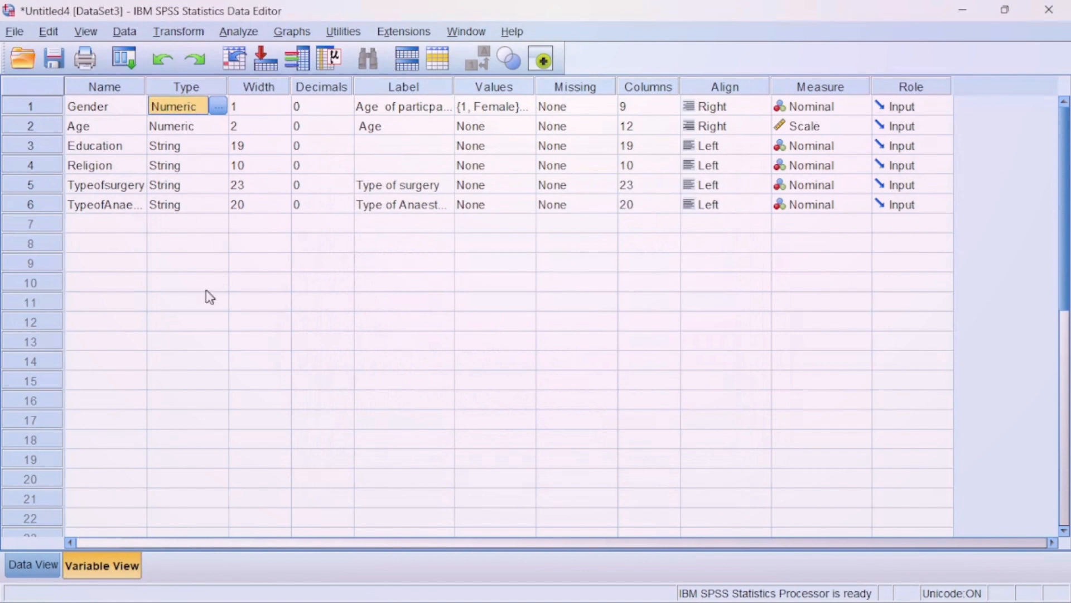
Step: Check the Gender column in the data by showing its value labels and switching back to the codes
click(39, 572)
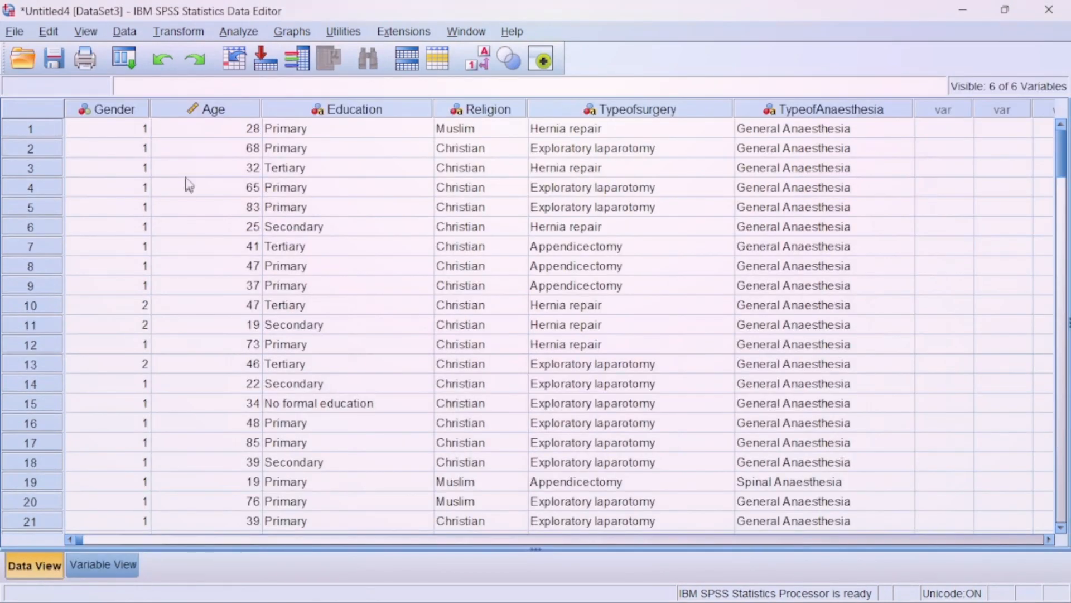
click(492, 59)
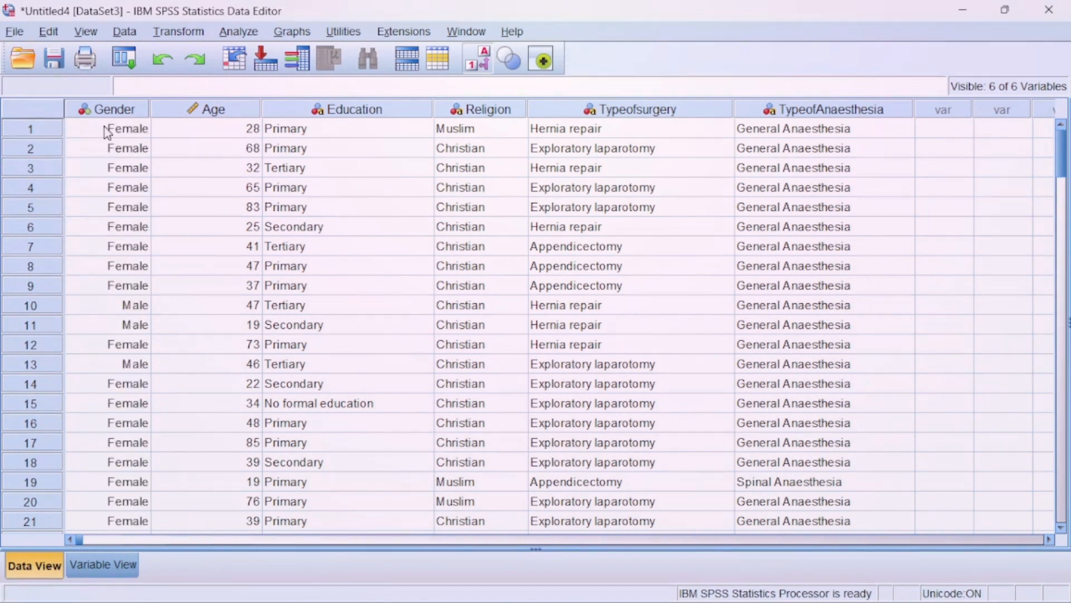
click(479, 58)
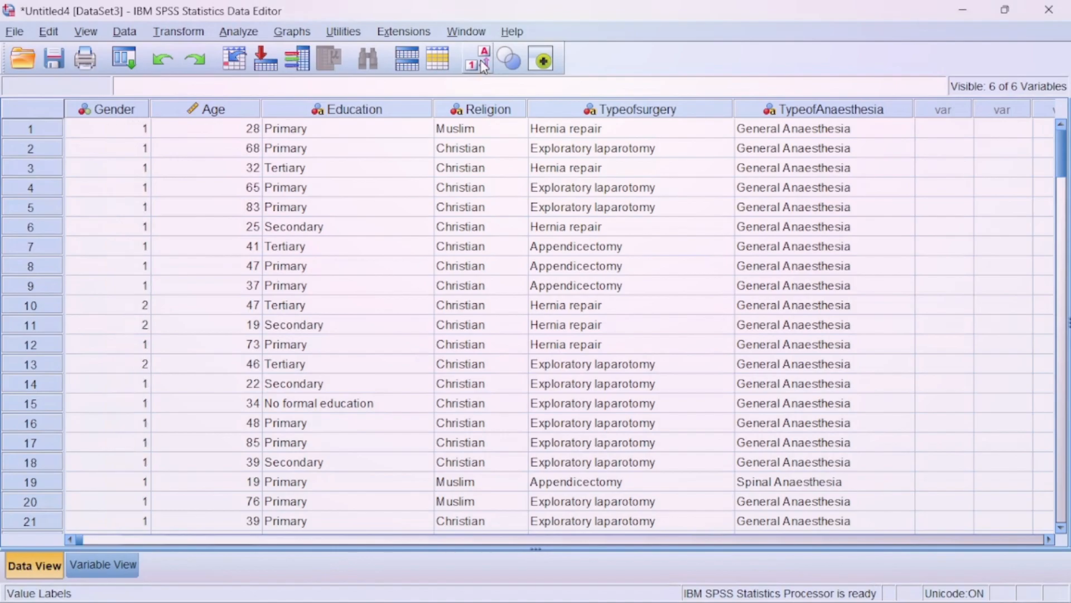